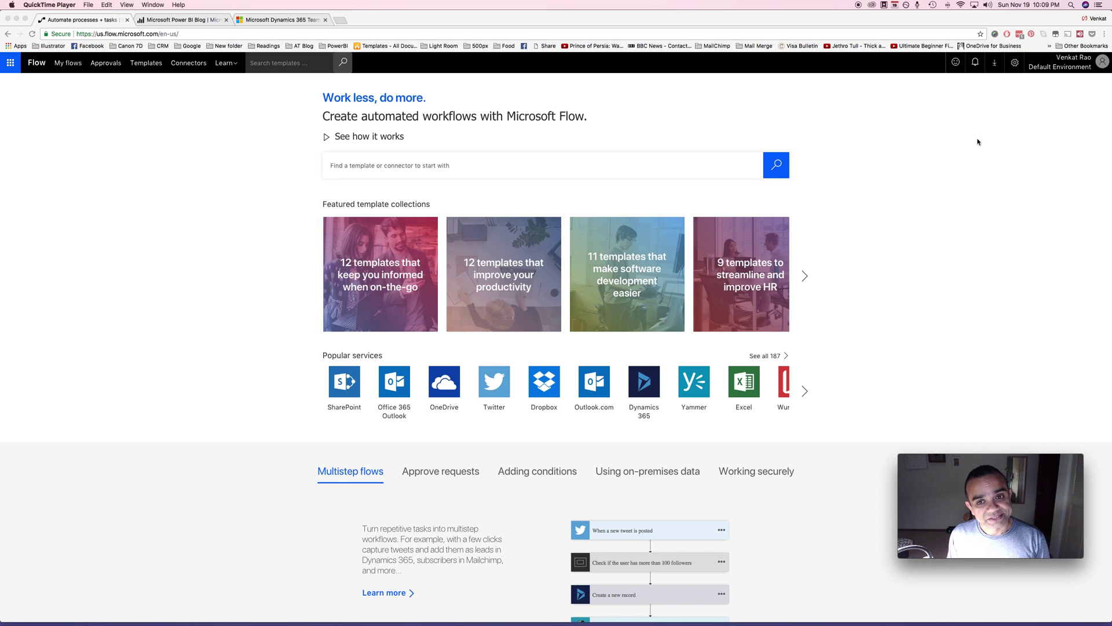
# - Open the Microsoft Power BI Blog's RSS feed through its subscribe link and copy the feed's URL
pyautogui.click(157, 21)
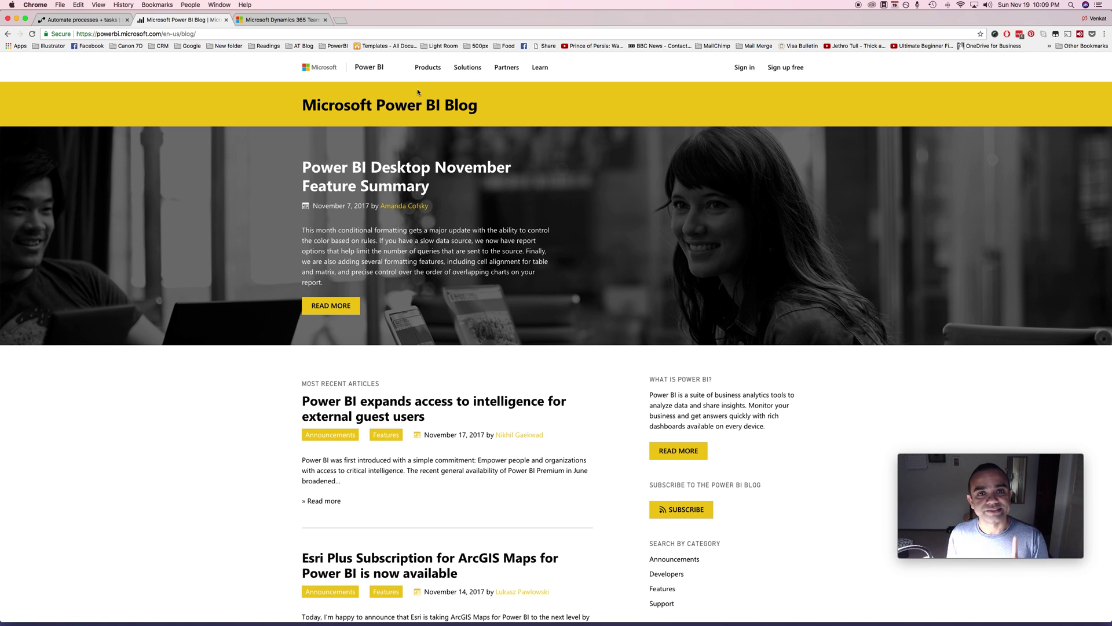
pyautogui.scroll(-4, 417, 89)
pyautogui.scroll(2, 417, 91)
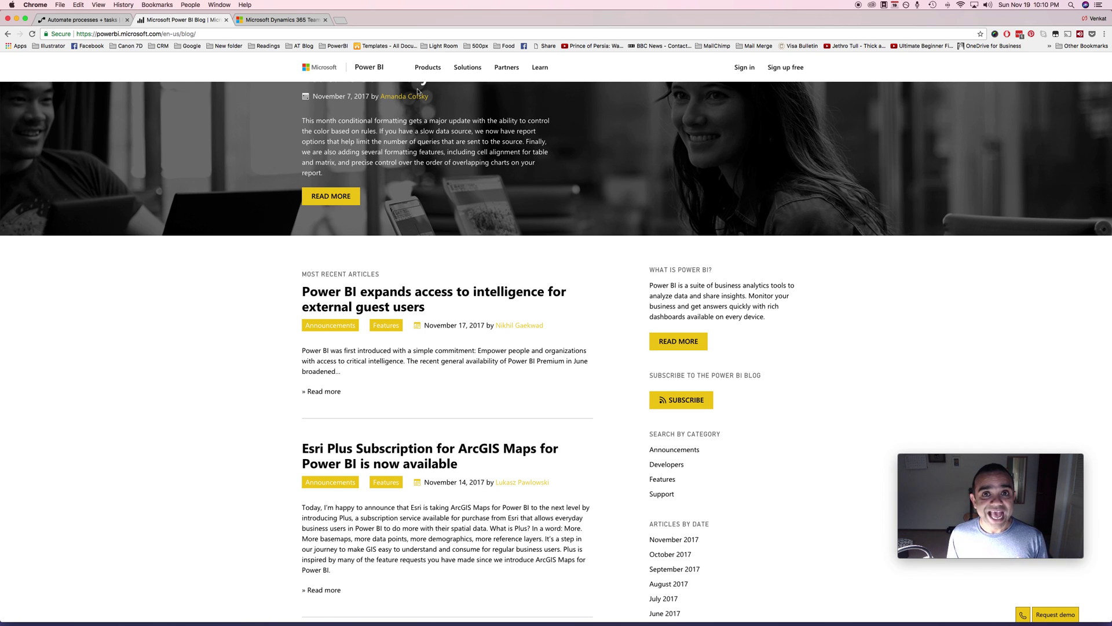
pyautogui.scroll(-1, 594, 366)
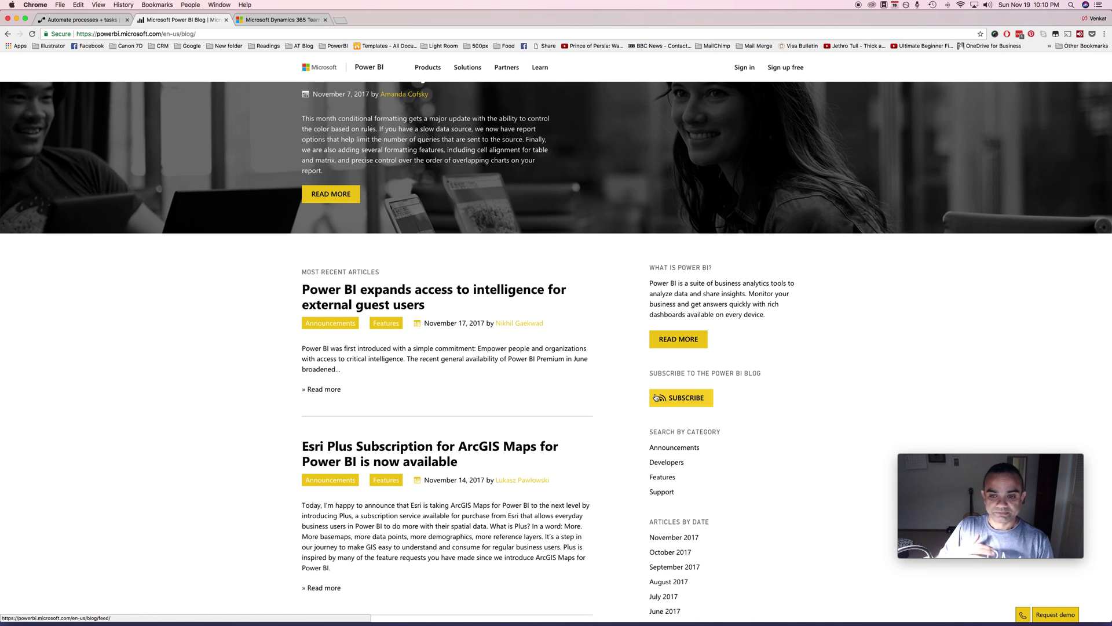
pyautogui.click(685, 399)
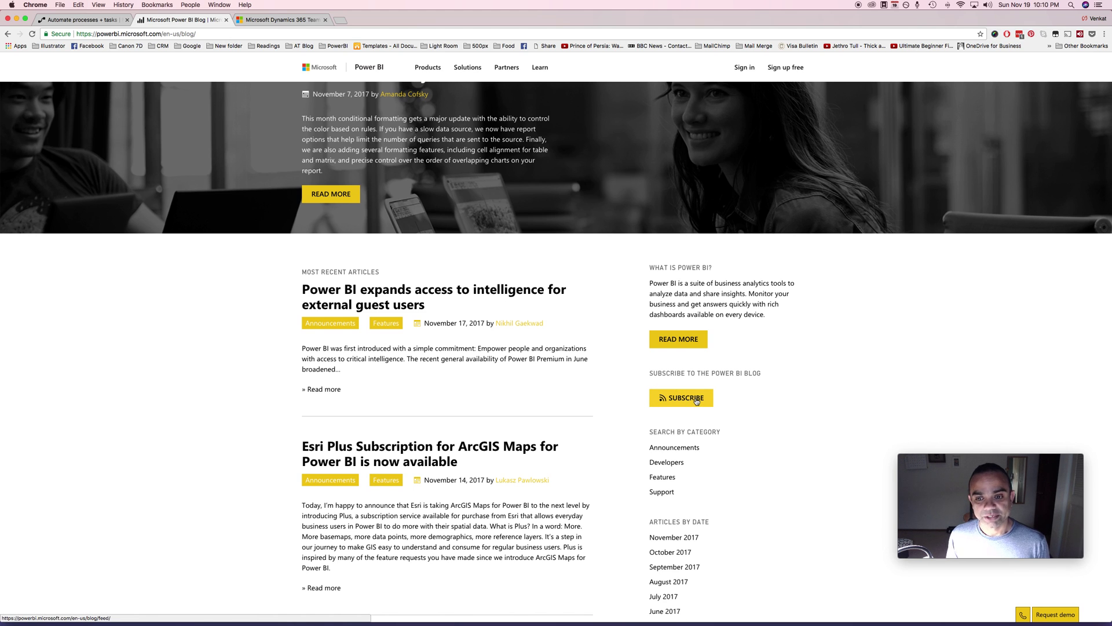
pyautogui.click(697, 400)
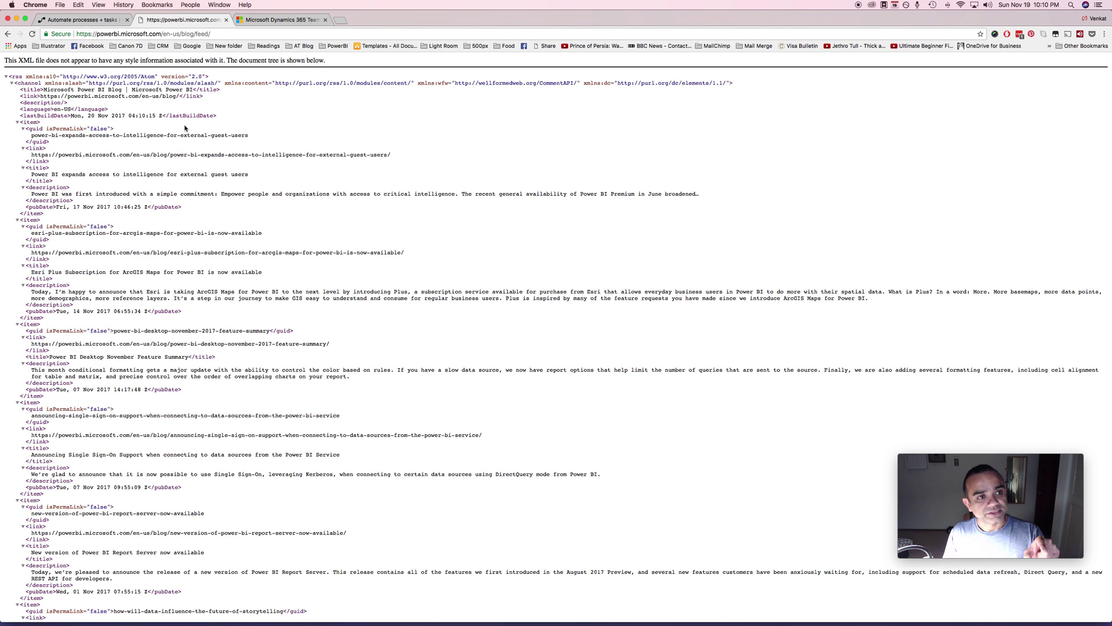
pyautogui.click(188, 35)
pyautogui.press('super+c')
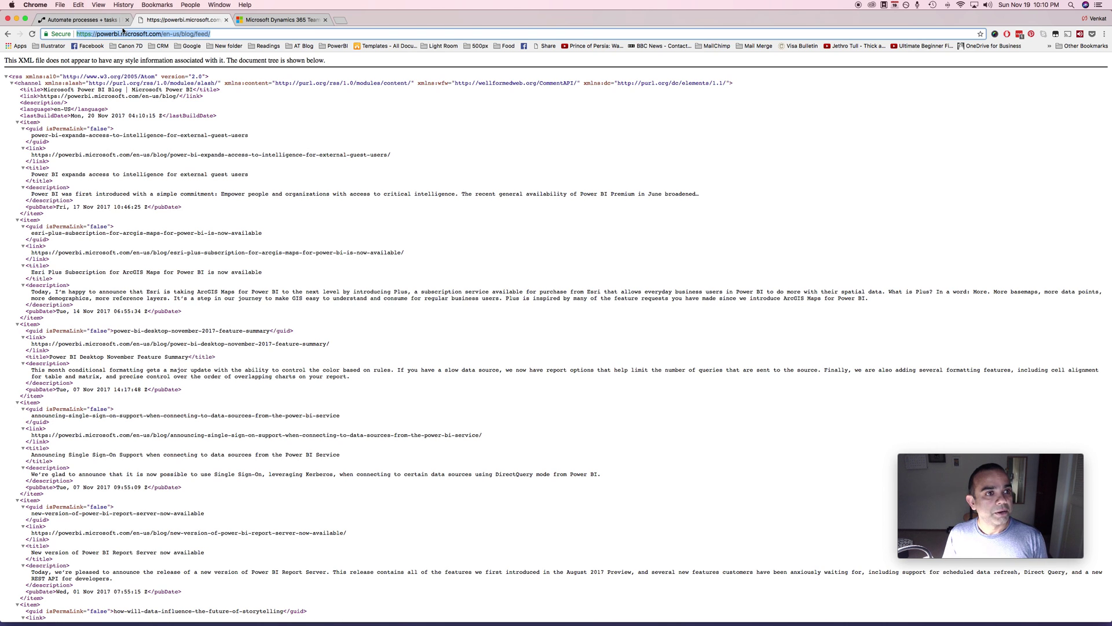
# - Switch to Microsoft Flow and start a new flow from blank, choosing to search all connectors and triggers
pyautogui.click(88, 23)
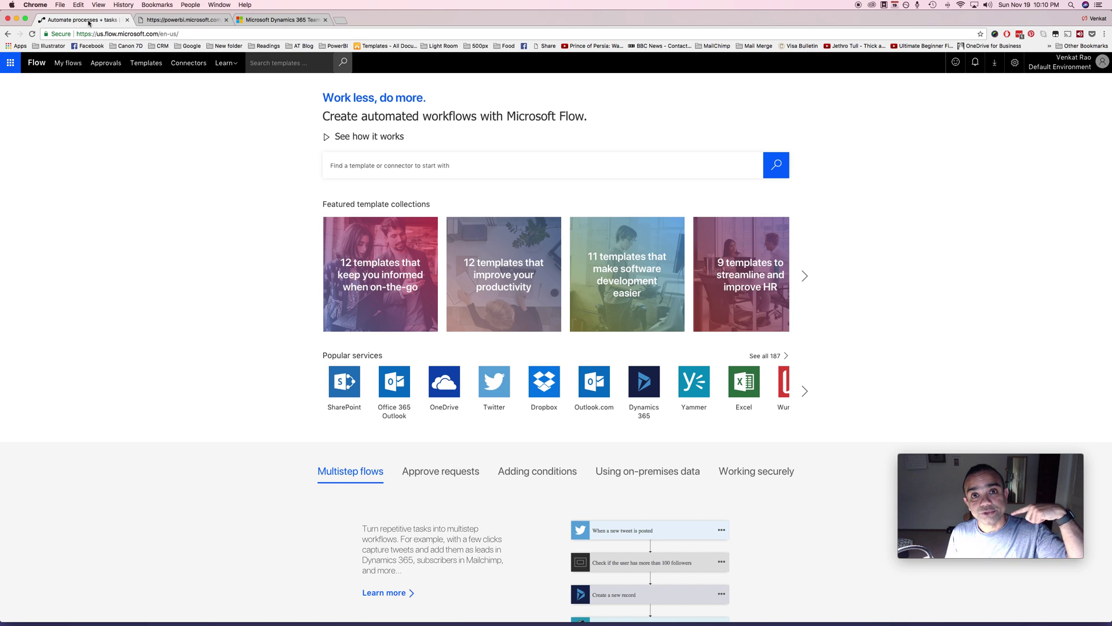
pyautogui.click(73, 64)
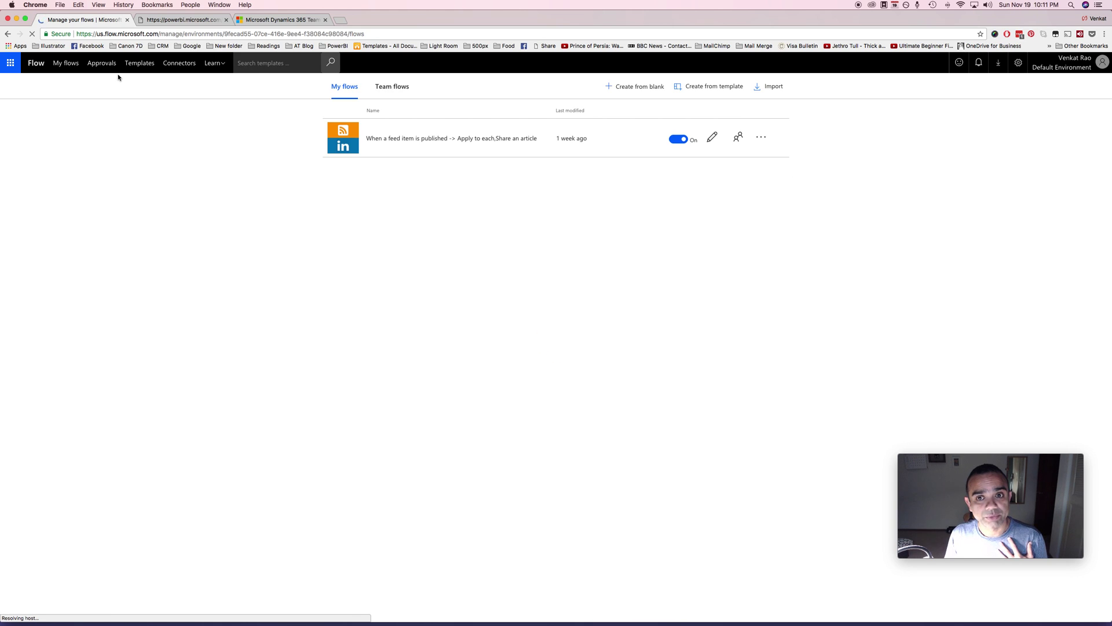
pyautogui.click(650, 90)
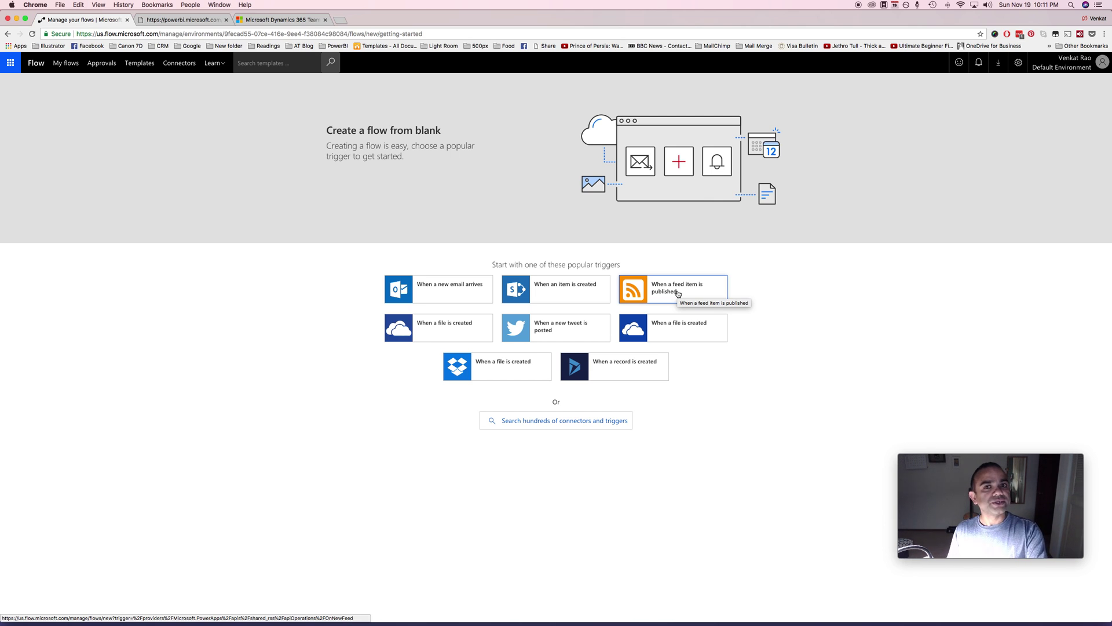
pyautogui.click(574, 423)
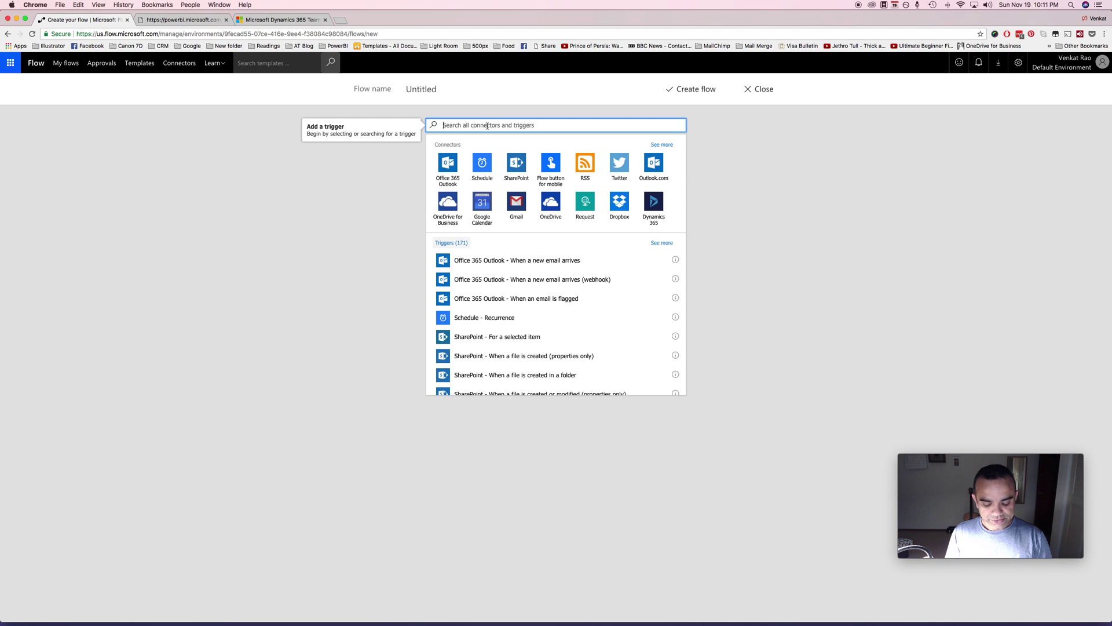
pyautogui.write('rss')
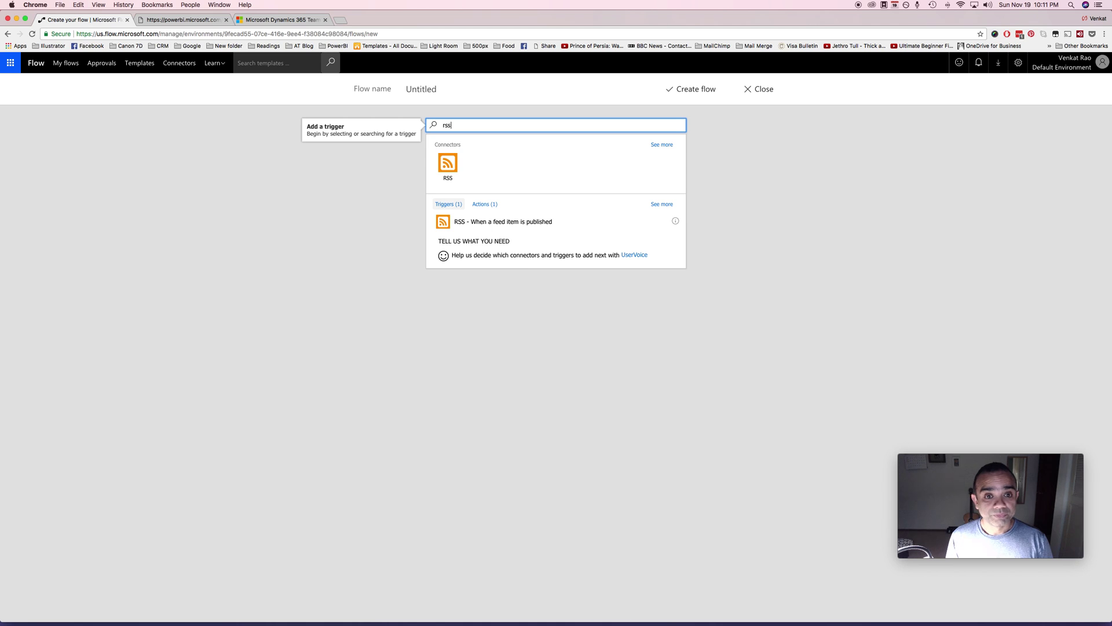
pyautogui.click(448, 169)
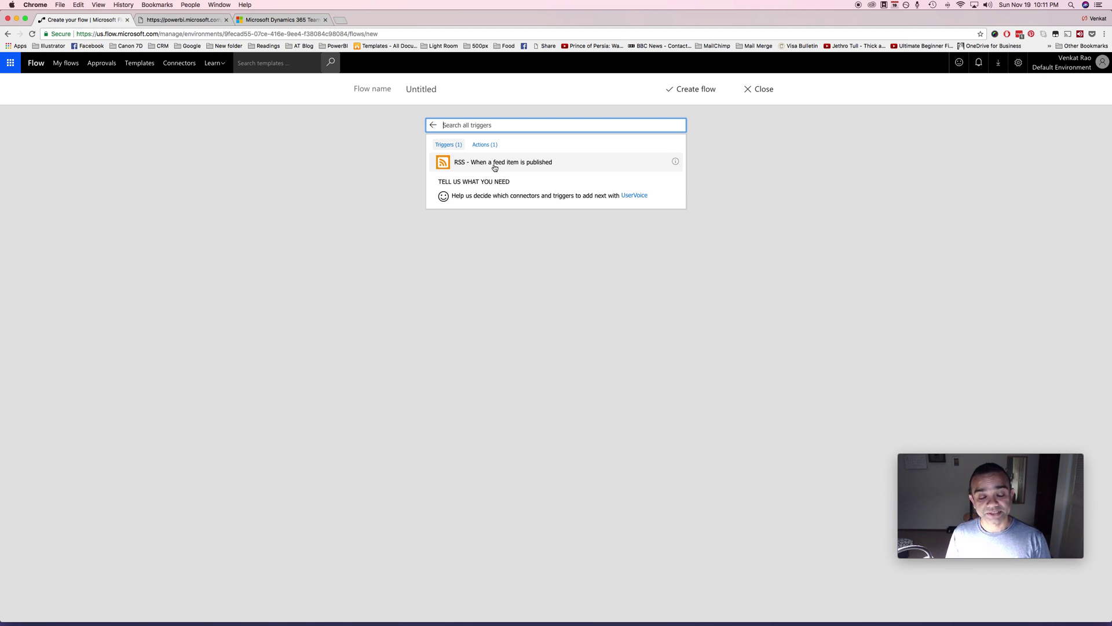
pyautogui.click(631, 165)
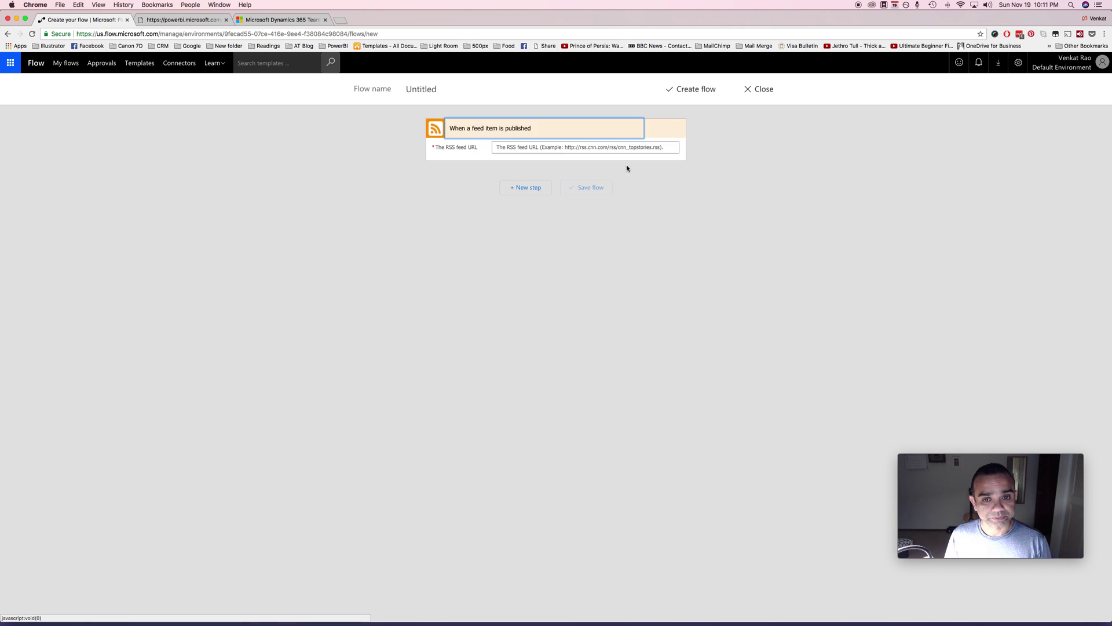
pyautogui.click(555, 148)
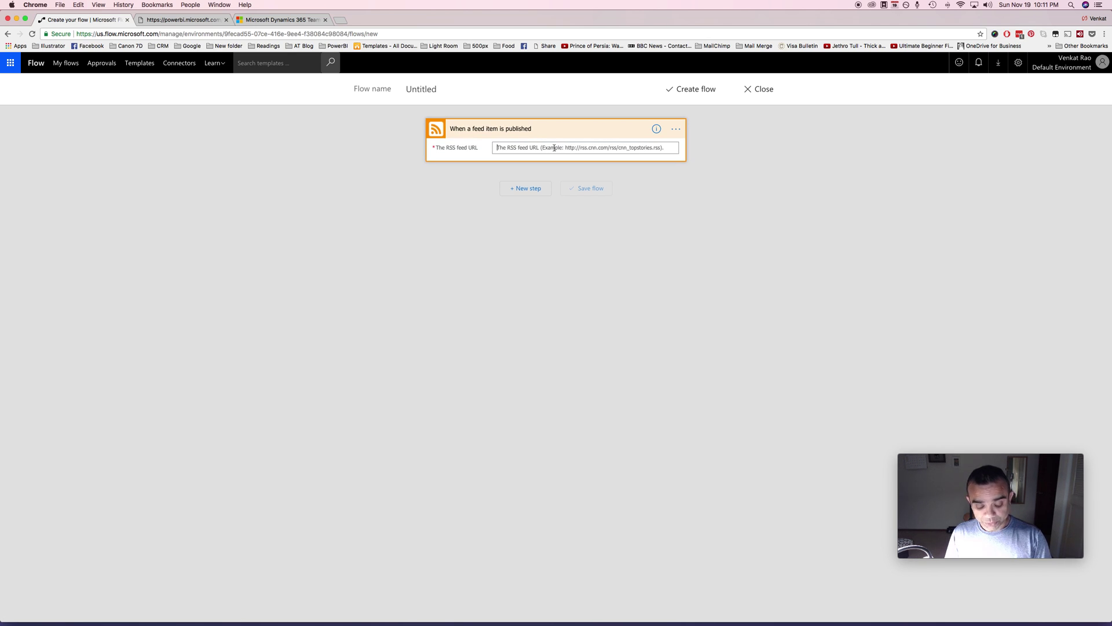
pyautogui.press('super+v')
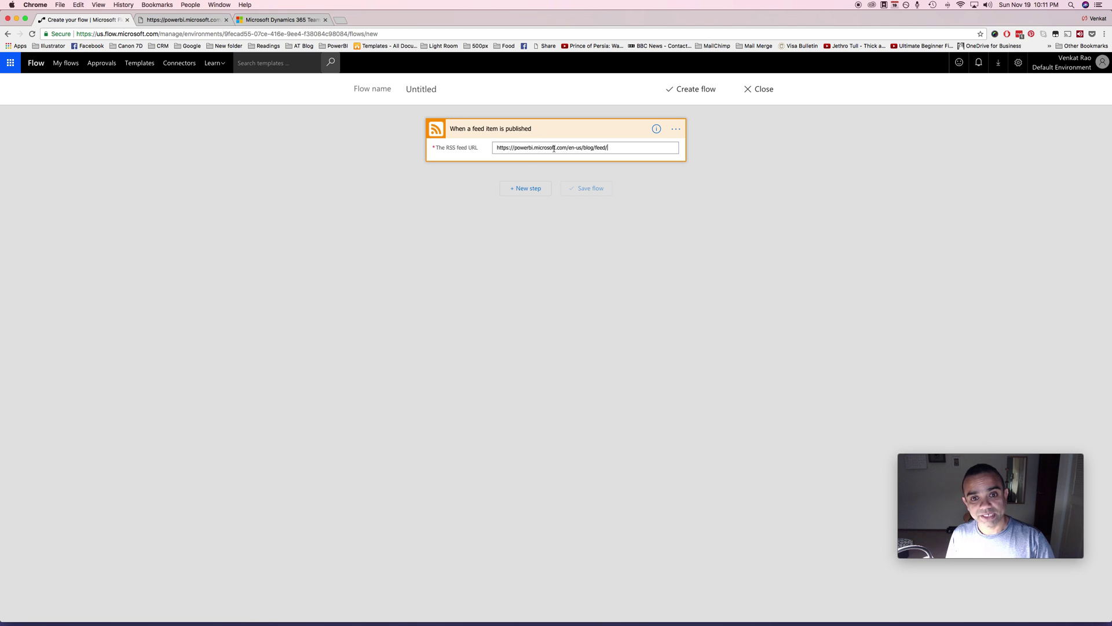
# - Add a new step after the RSS trigger using the Twitter action "Post a tweet"
pyautogui.click(530, 189)
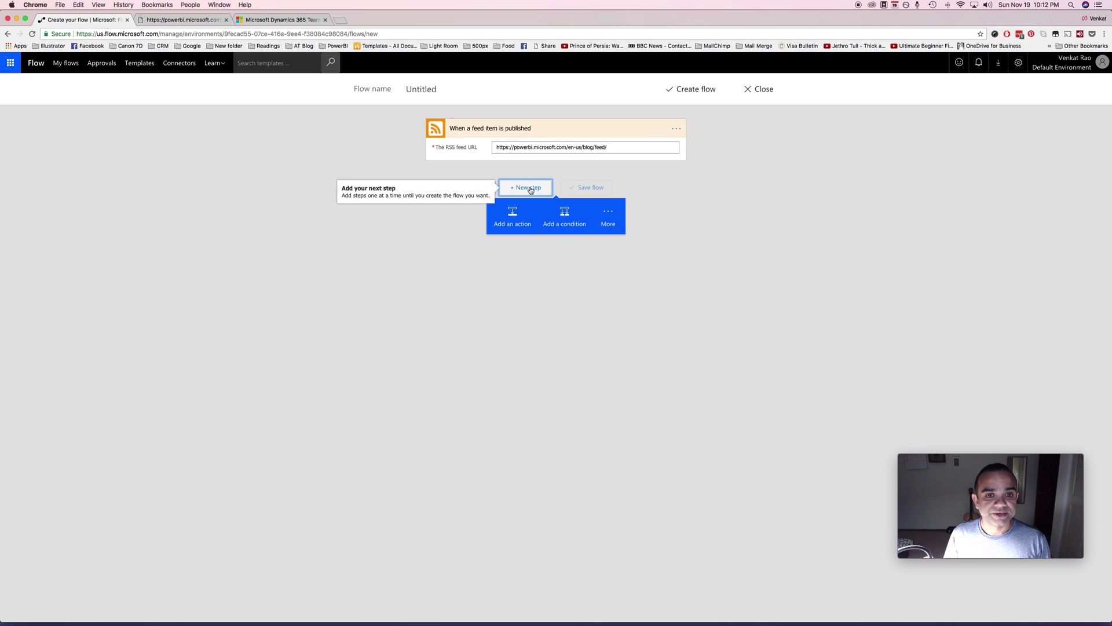
pyautogui.click(512, 216)
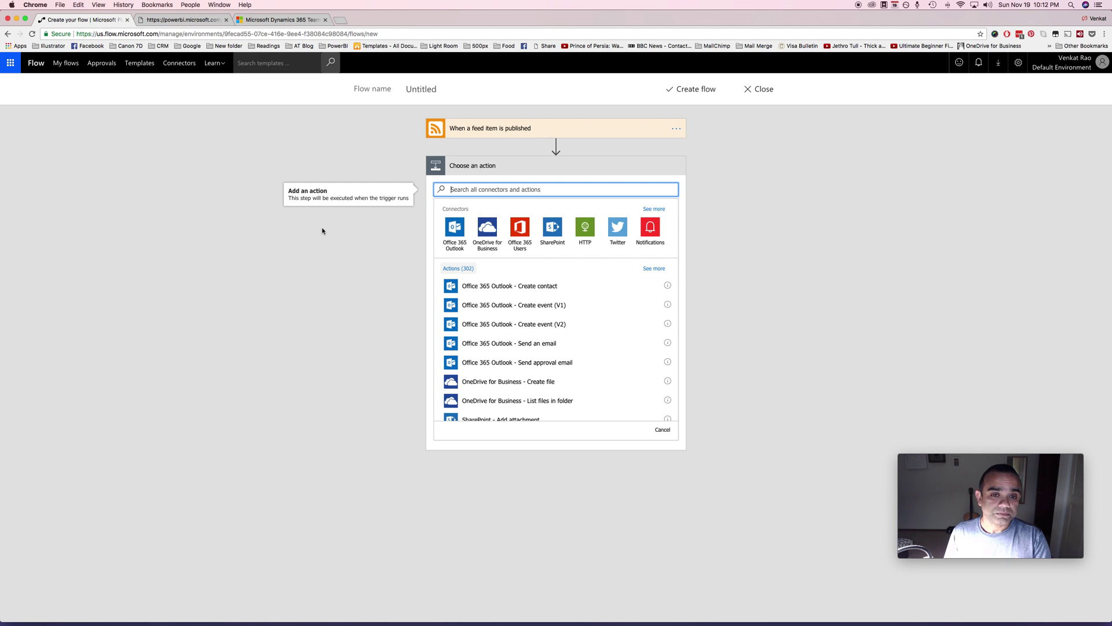
pyautogui.click(623, 234)
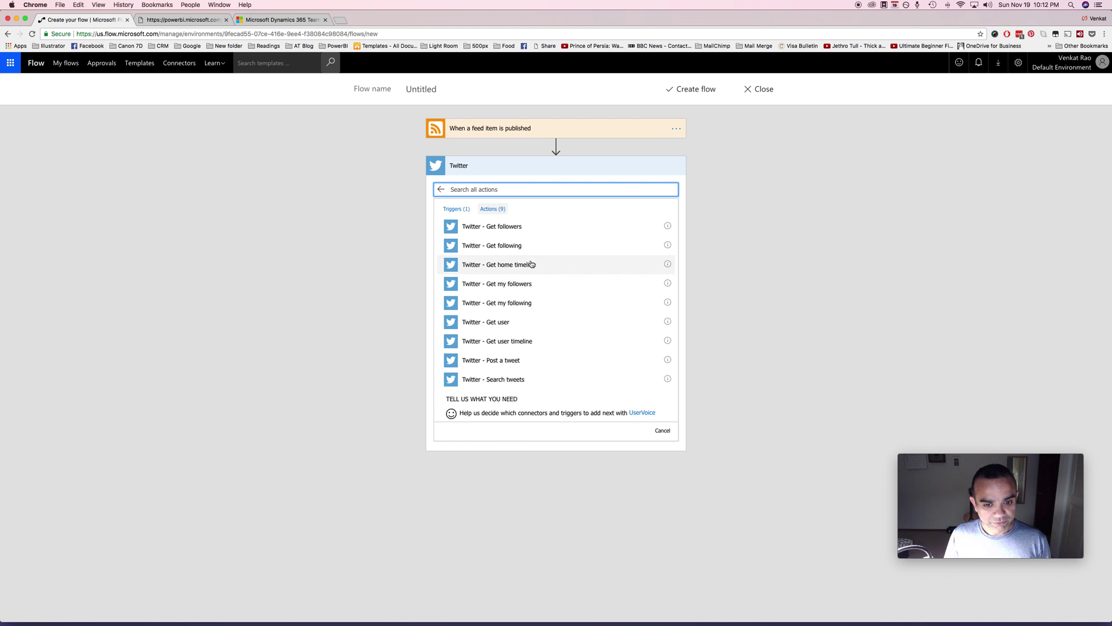
pyautogui.click(508, 362)
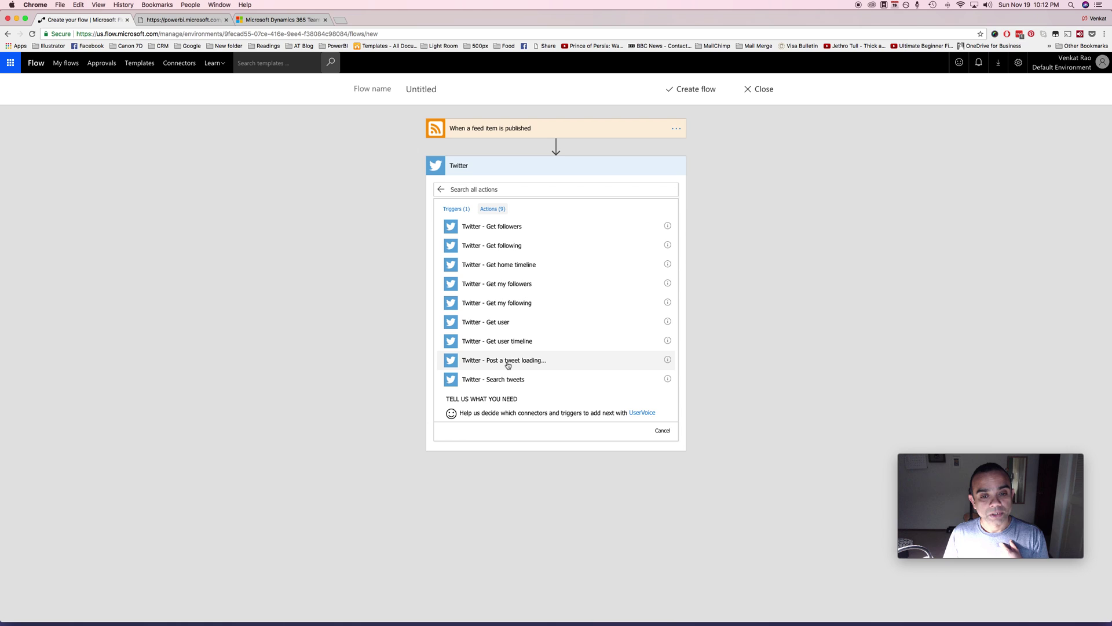
# - Sign in to create the Twitter connection, entering the account password with Remember me ticked, and authorize Microsoft PowerApps and Flow
pyautogui.click(554, 219)
pyautogui.moveTo(70, 15); pyautogui.dragTo(768, 86)
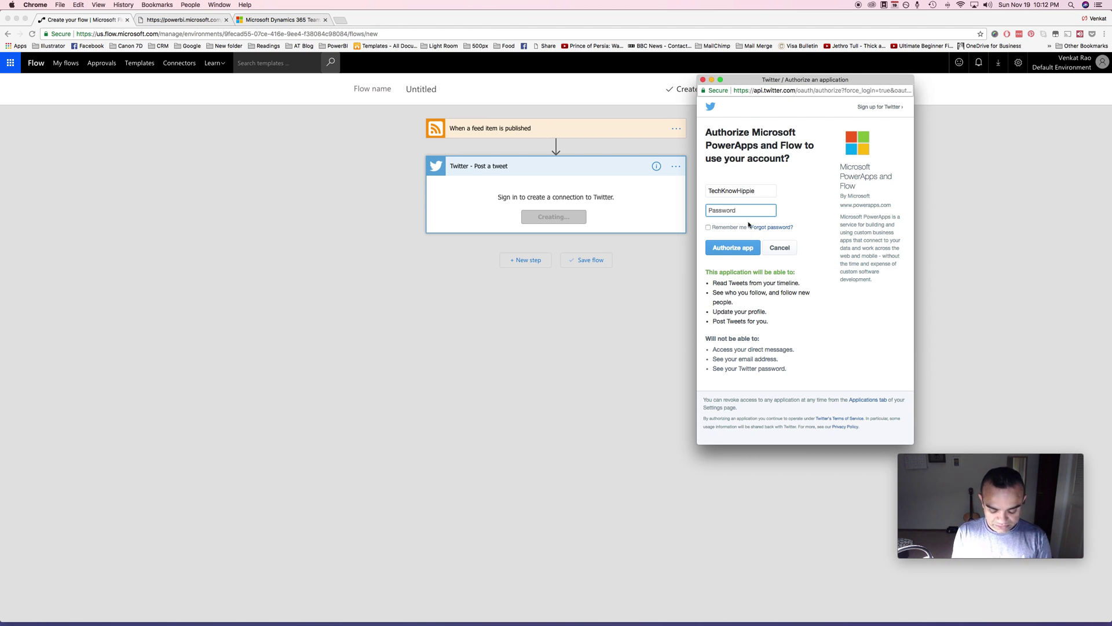
pyautogui.write('**********')
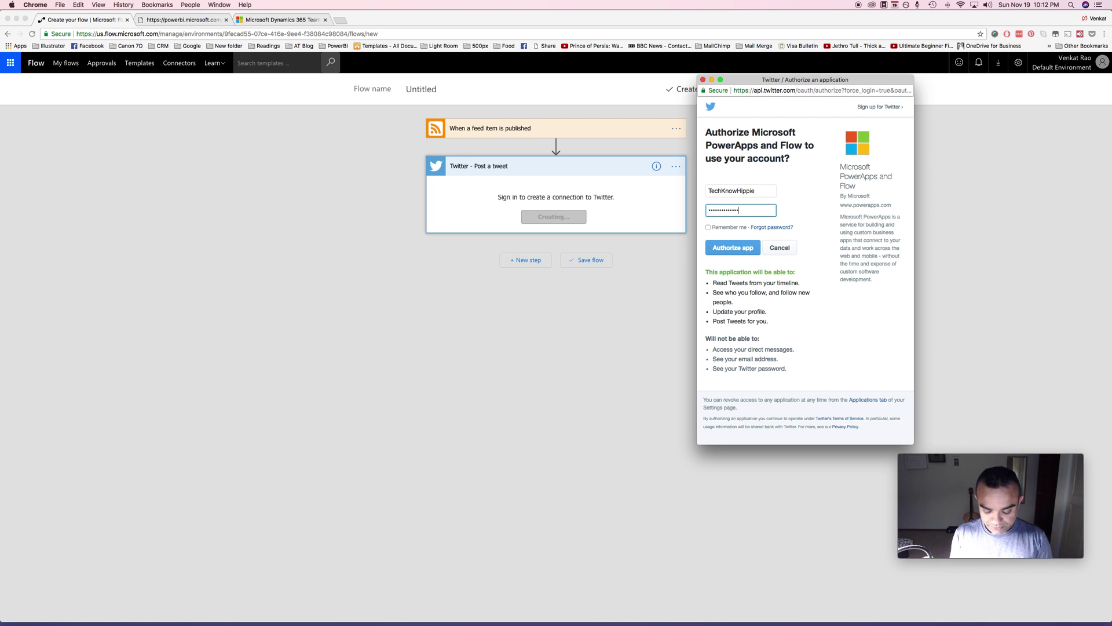
pyautogui.press('super+a')
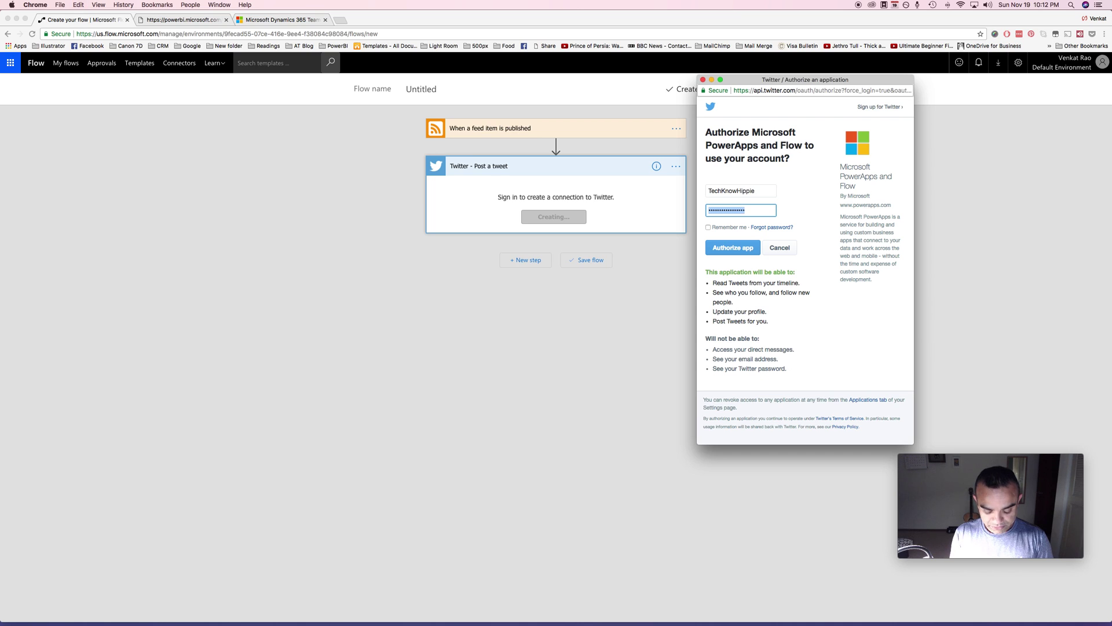
pyautogui.write('***')
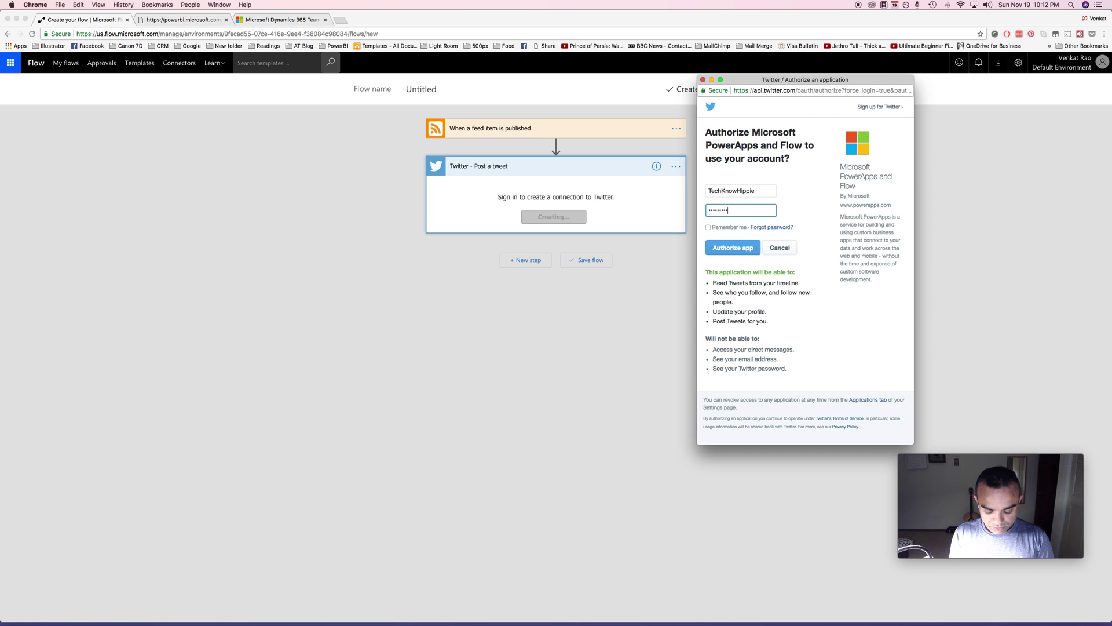
pyautogui.click(709, 228)
pyautogui.click(730, 253)
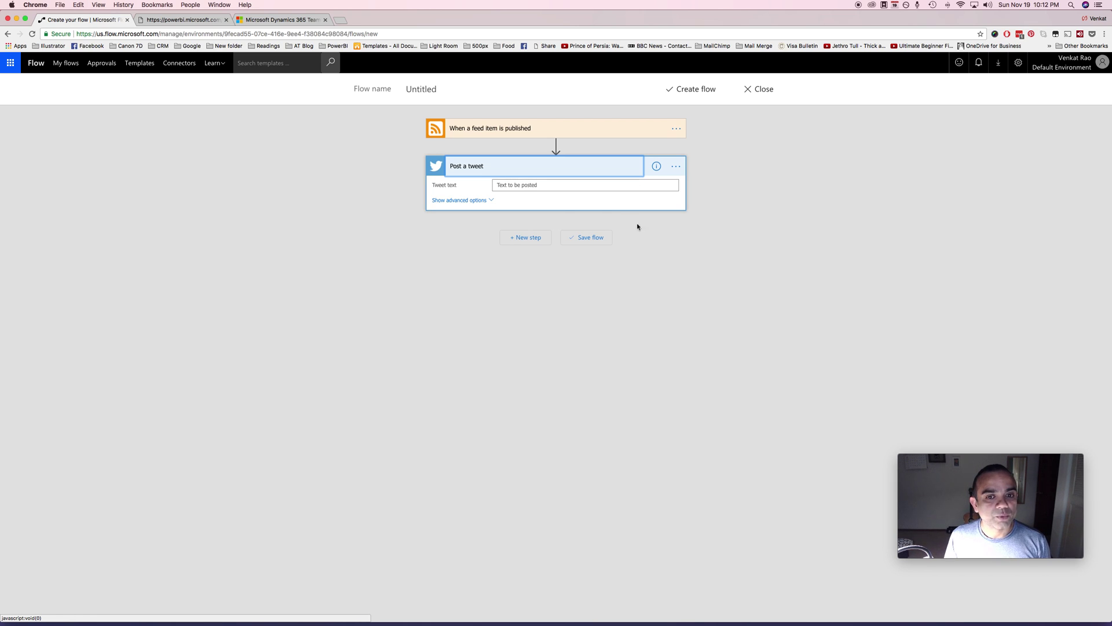
# - Show the tweet action's advanced options and compose the tweet text from Feed title, Primary feed link and the hashtag #PowerBI
pyautogui.click(482, 200)
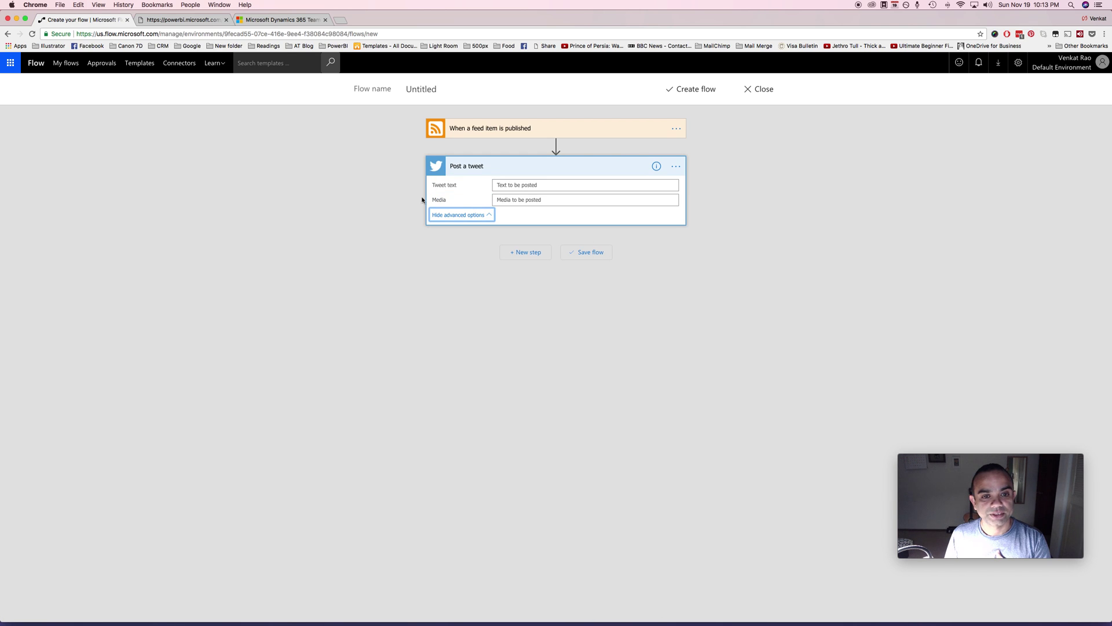
pyautogui.click(564, 184)
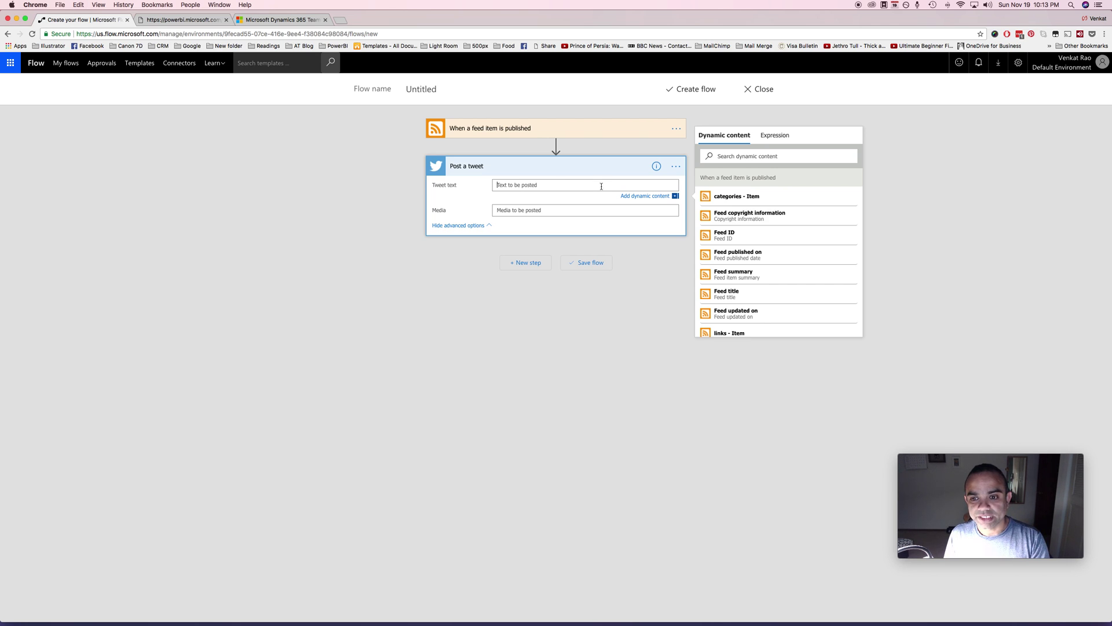
pyautogui.click(763, 295)
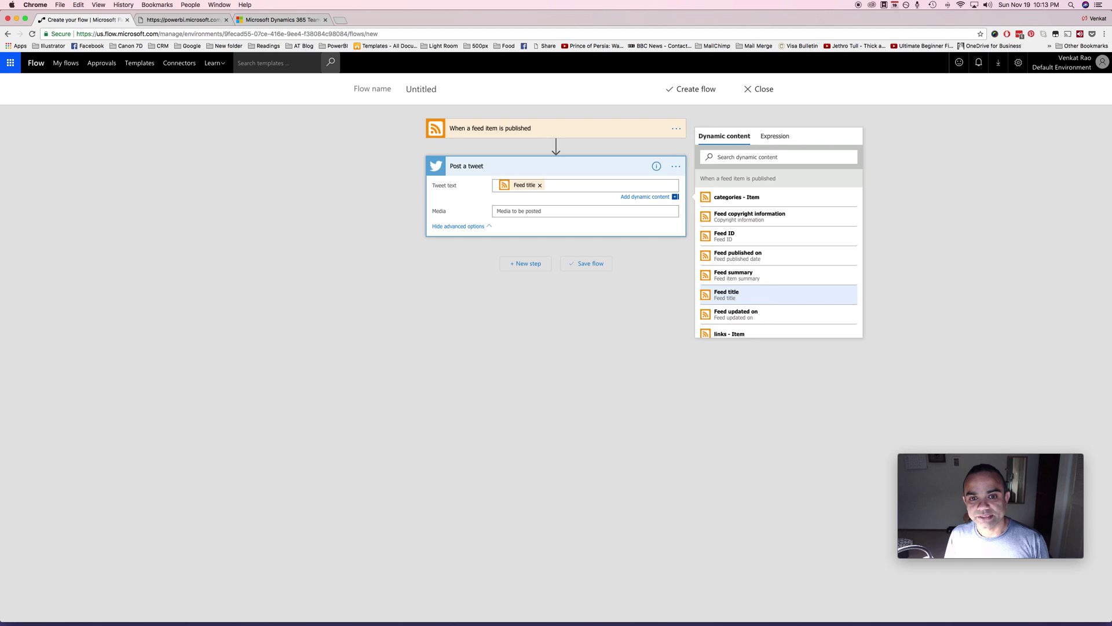
pyautogui.scroll(-1, 764, 263)
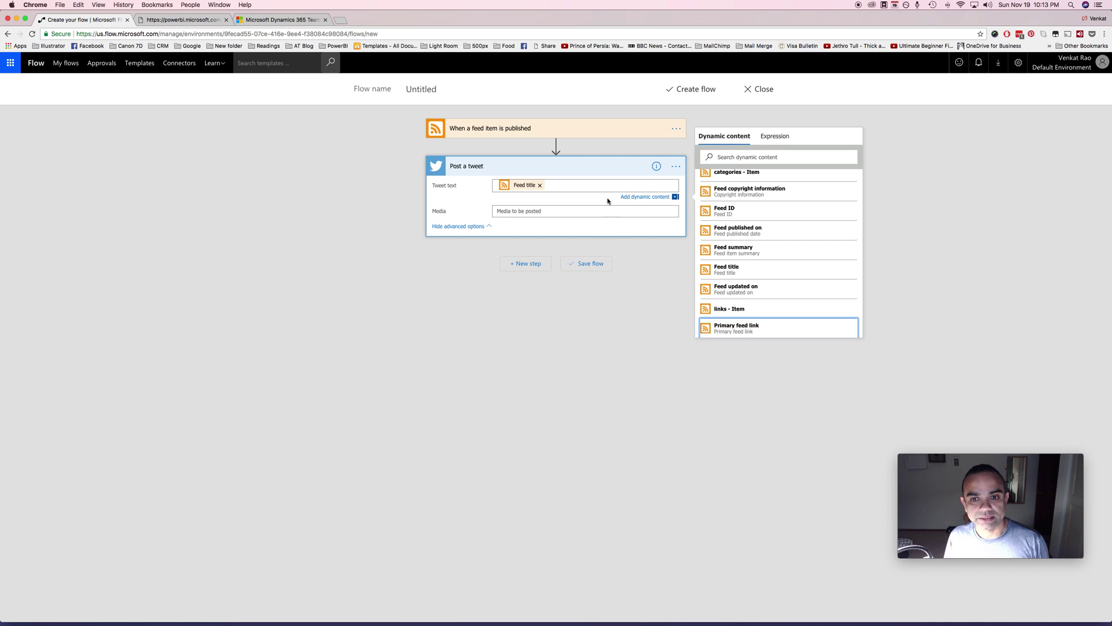
pyautogui.click(777, 327)
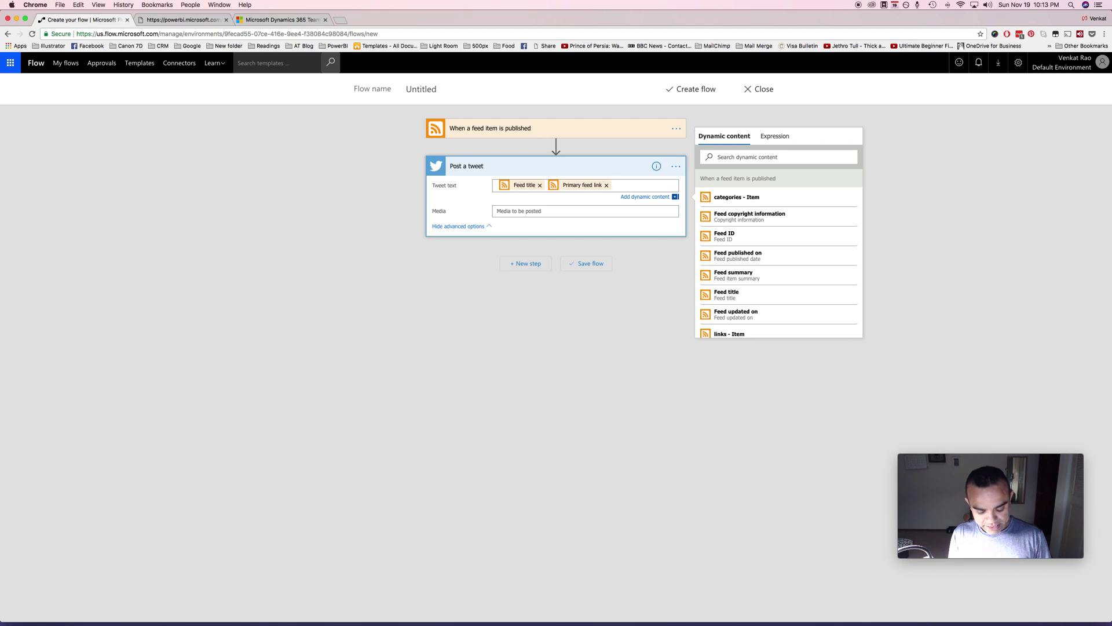
pyautogui.write('PowerBI')
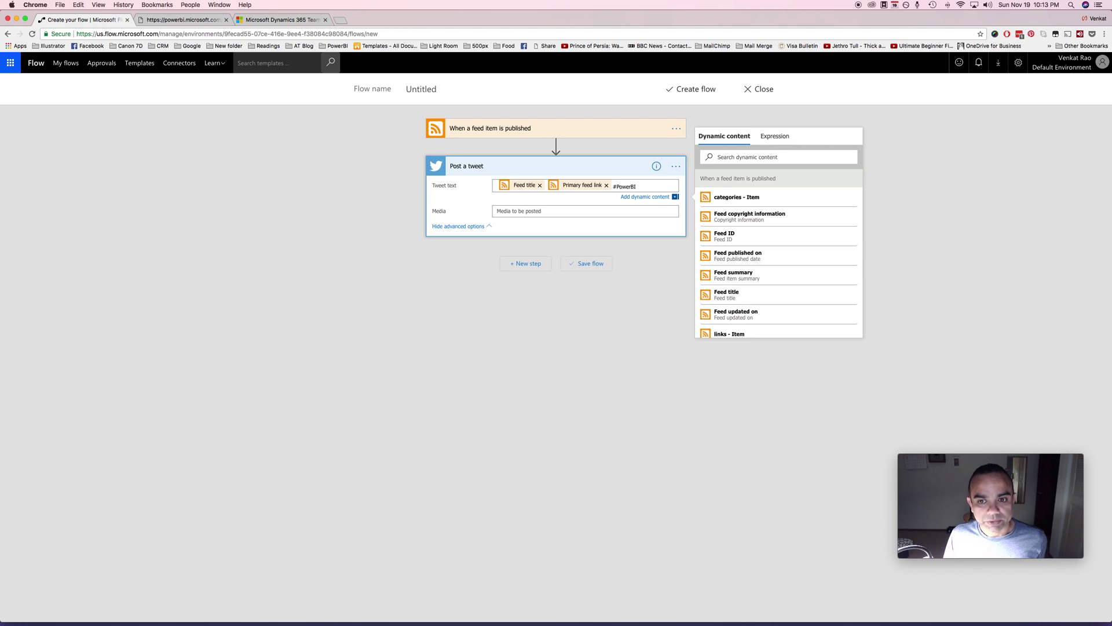
# - Review the dynamic content available for the tweet's Media field
pyautogui.click(533, 209)
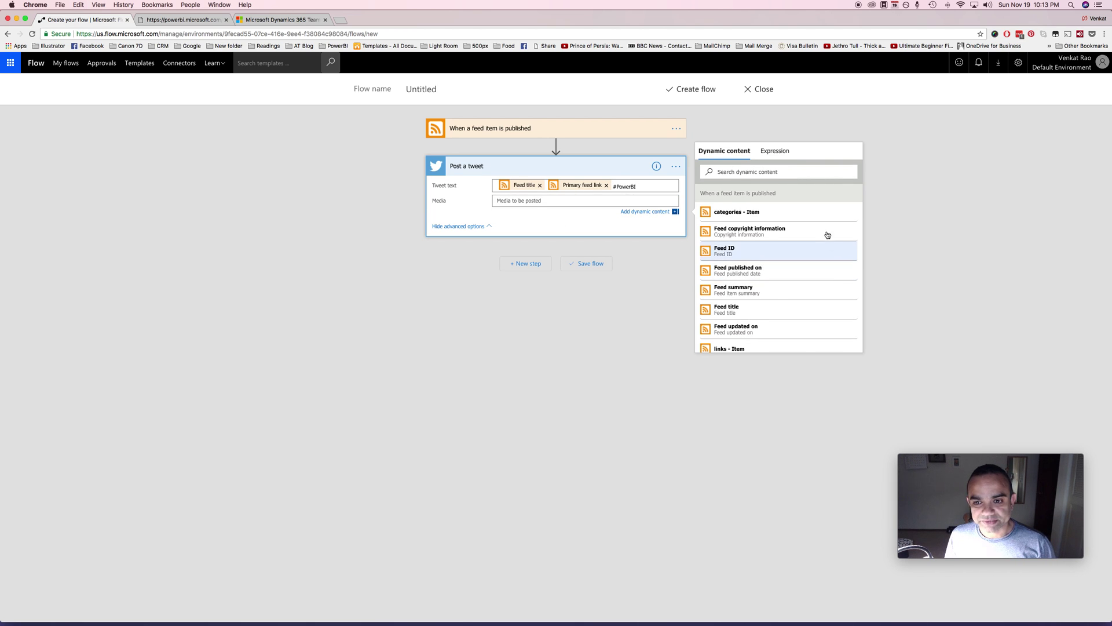
pyautogui.scroll(-1, 779, 249)
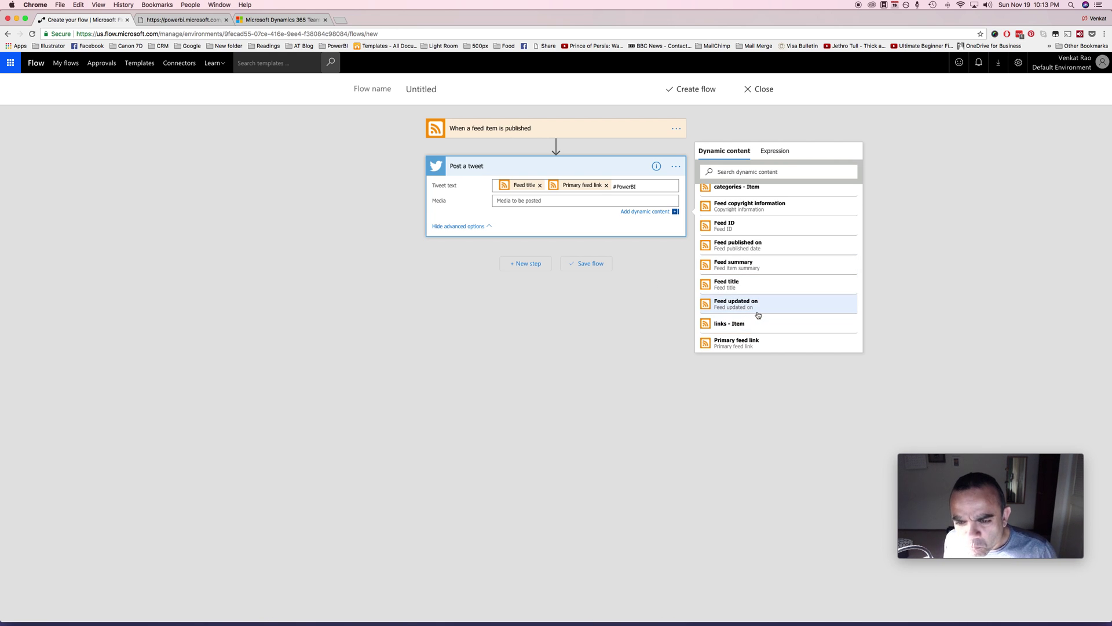
pyautogui.scroll(2, 757, 316)
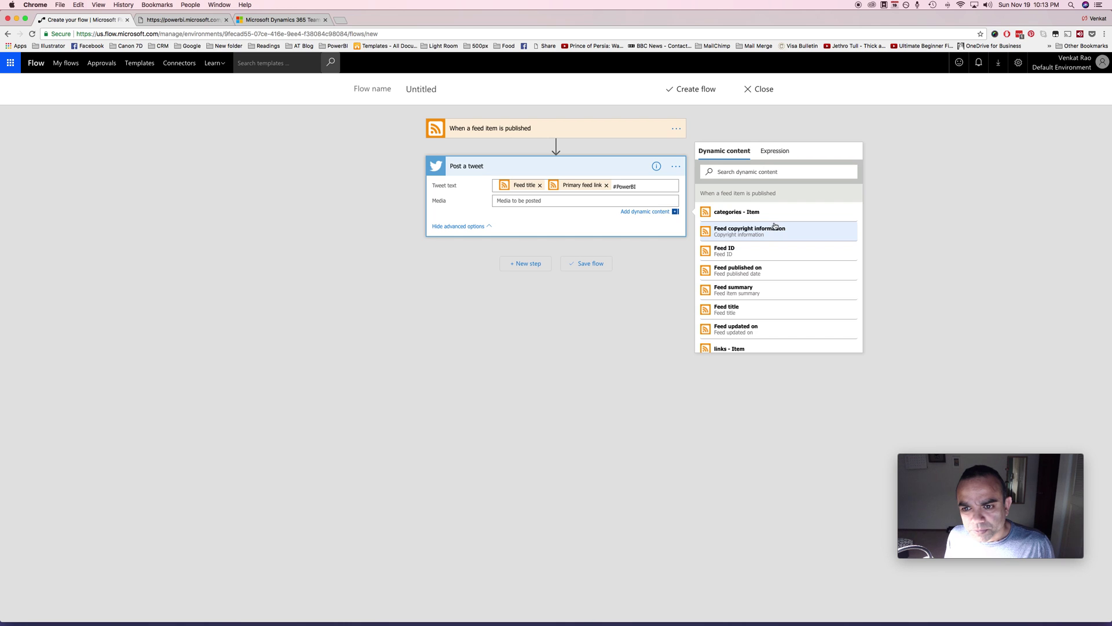
pyautogui.scroll(-2, 764, 315)
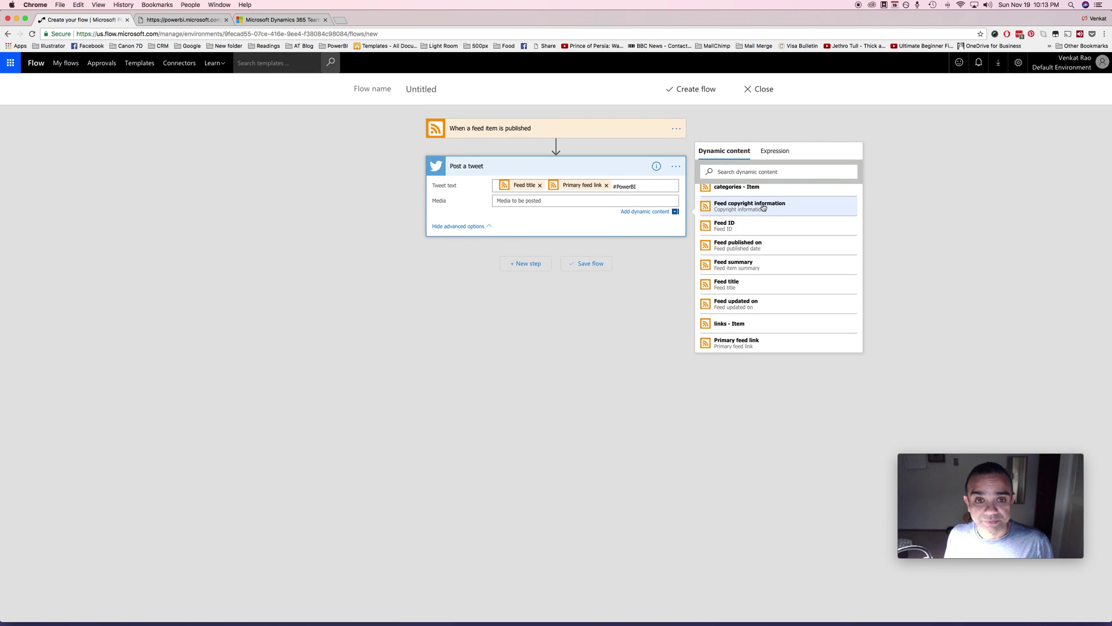
pyautogui.scroll(2, 759, 301)
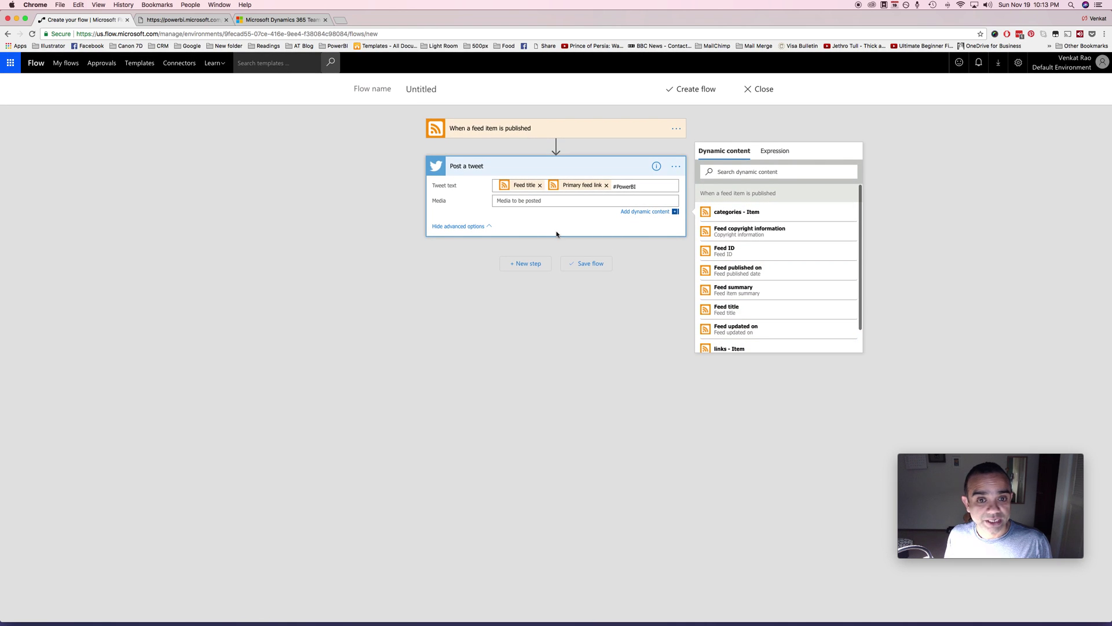
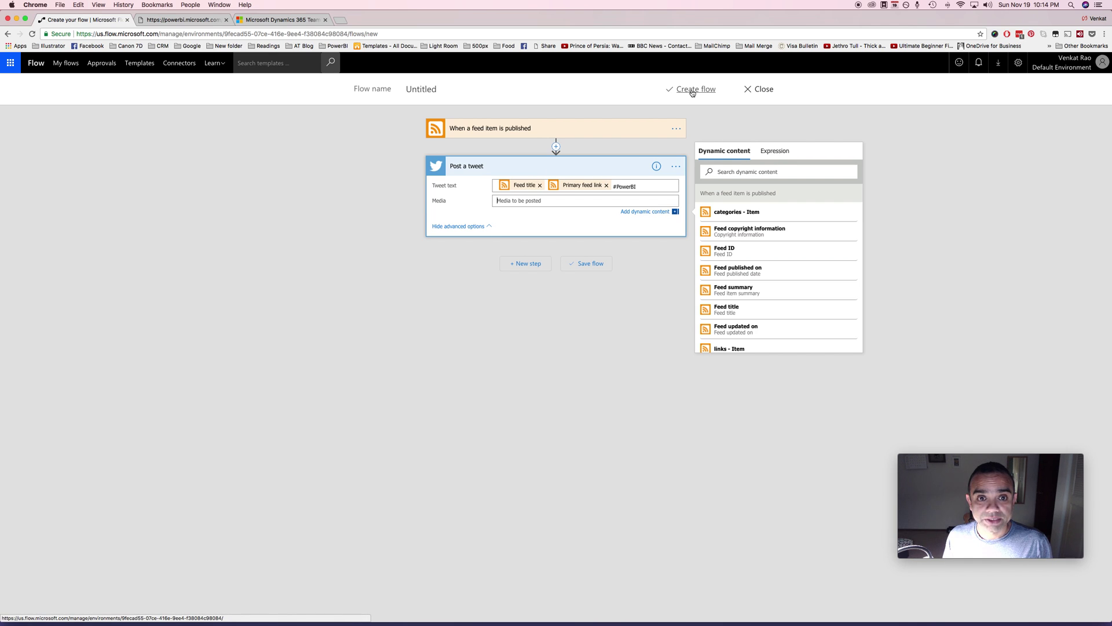
# - Create the RSS-to-Twitter flow and finish the creation to reach its details page
pyautogui.click(693, 90)
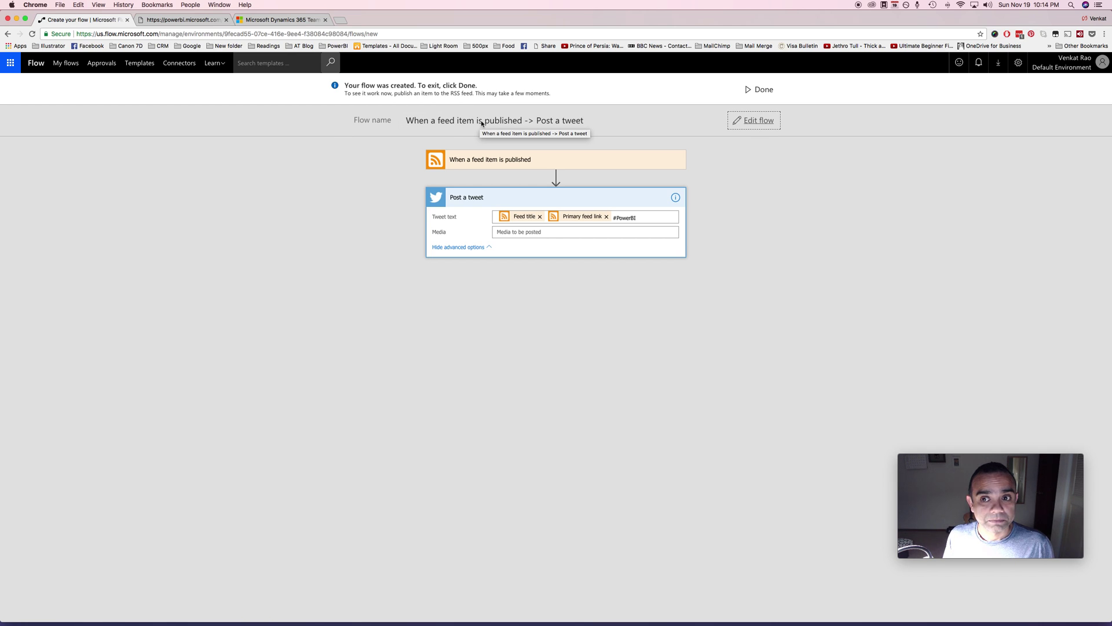
pyautogui.click(757, 91)
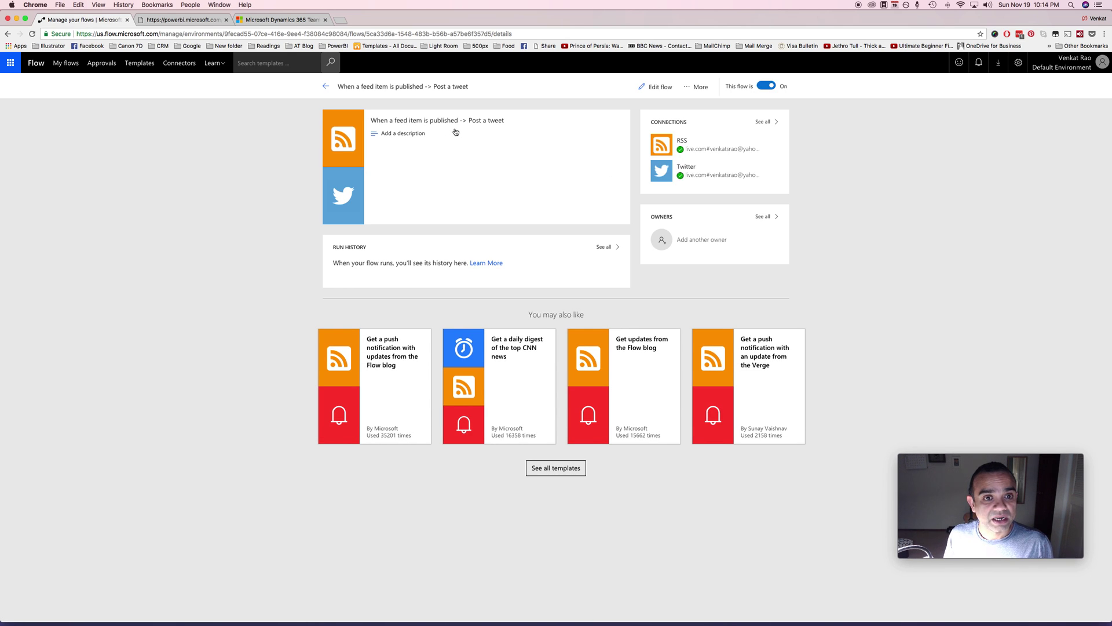
# - Rename the flow as "When a feed item is published on the Power BI Blog -> Post a tweet" and save the update
pyautogui.click(653, 87)
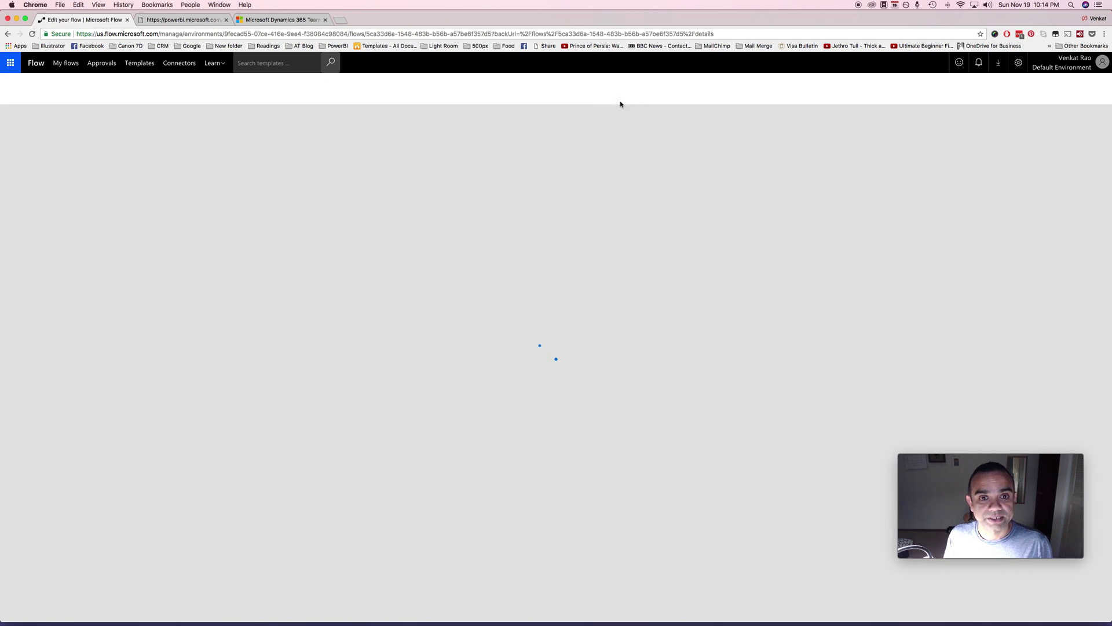
pyautogui.click(495, 89)
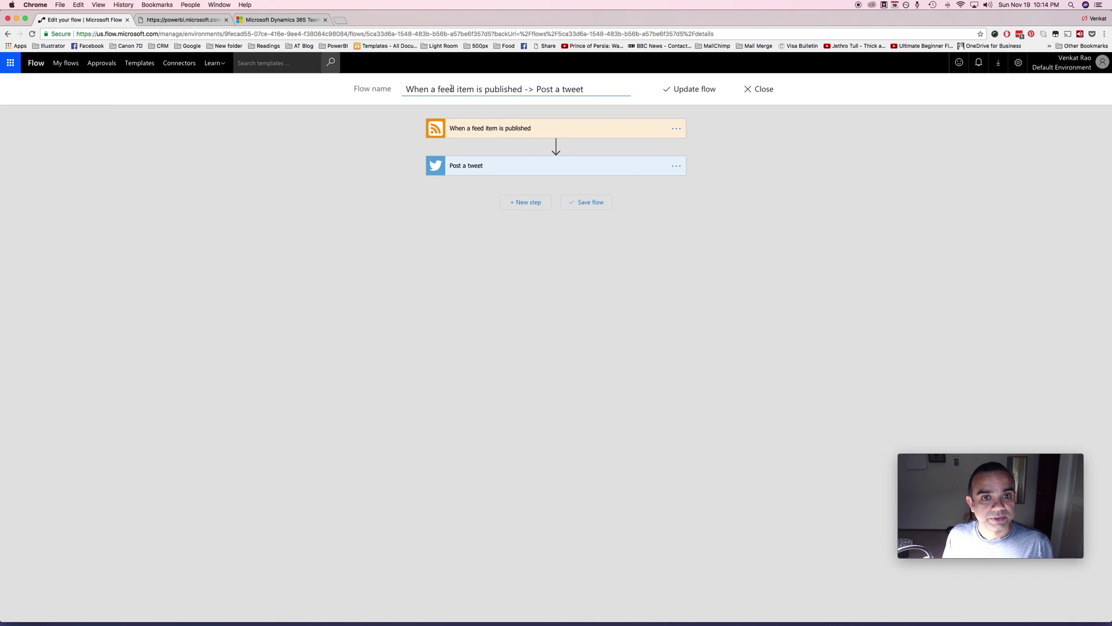
pyautogui.write('o')
pyautogui.write('n the Power BI')
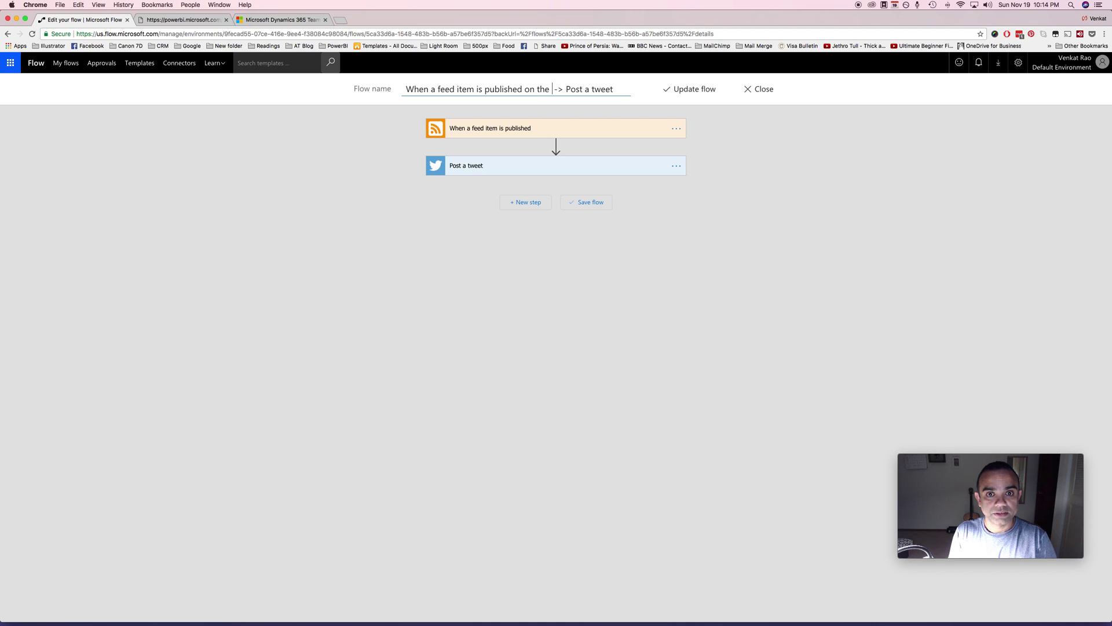
pyautogui.write(' Blog')
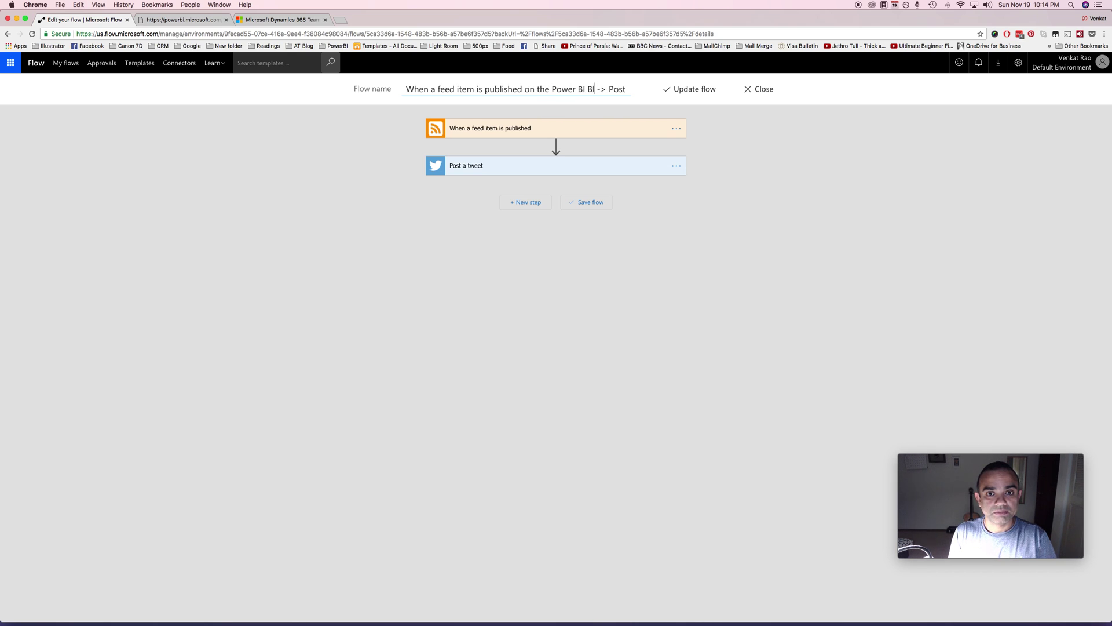
pyautogui.press('super+Right')
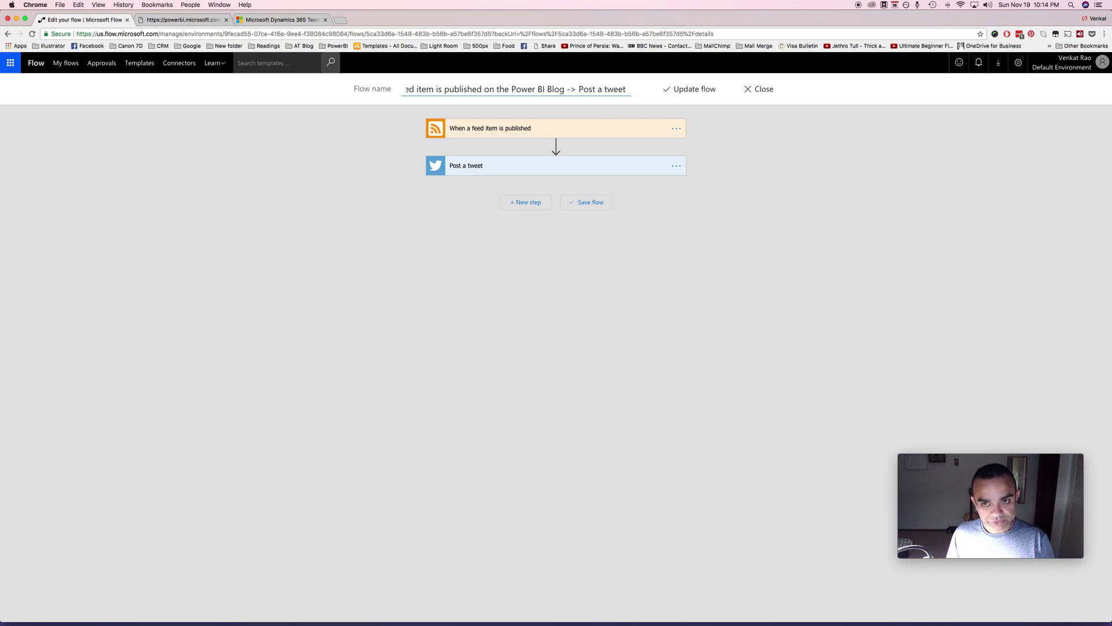
pyautogui.click(696, 91)
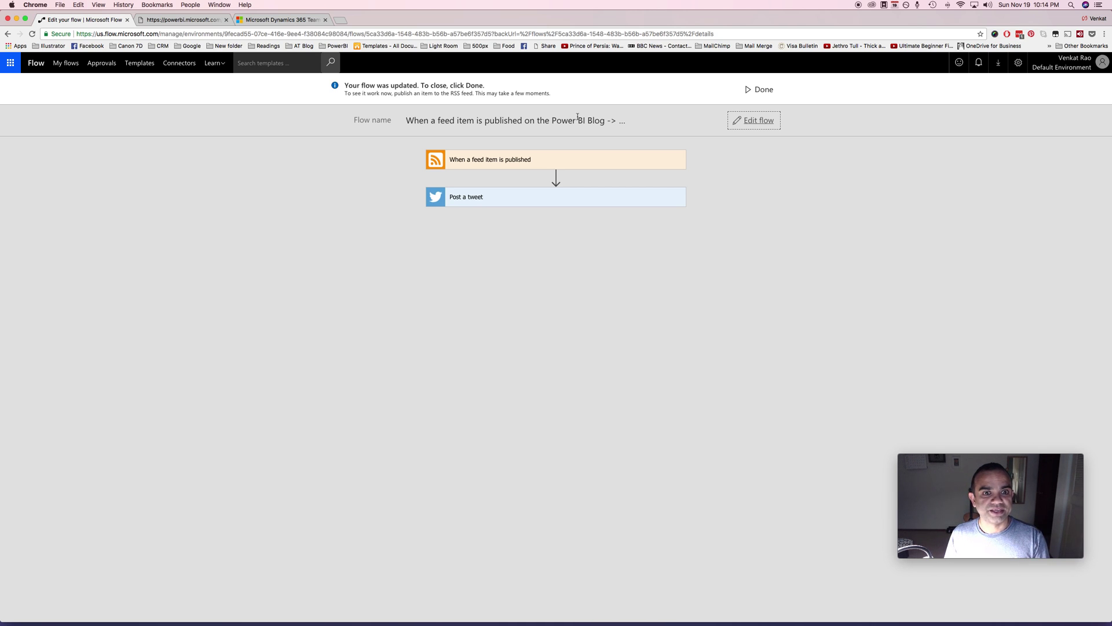
pyautogui.click(759, 91)
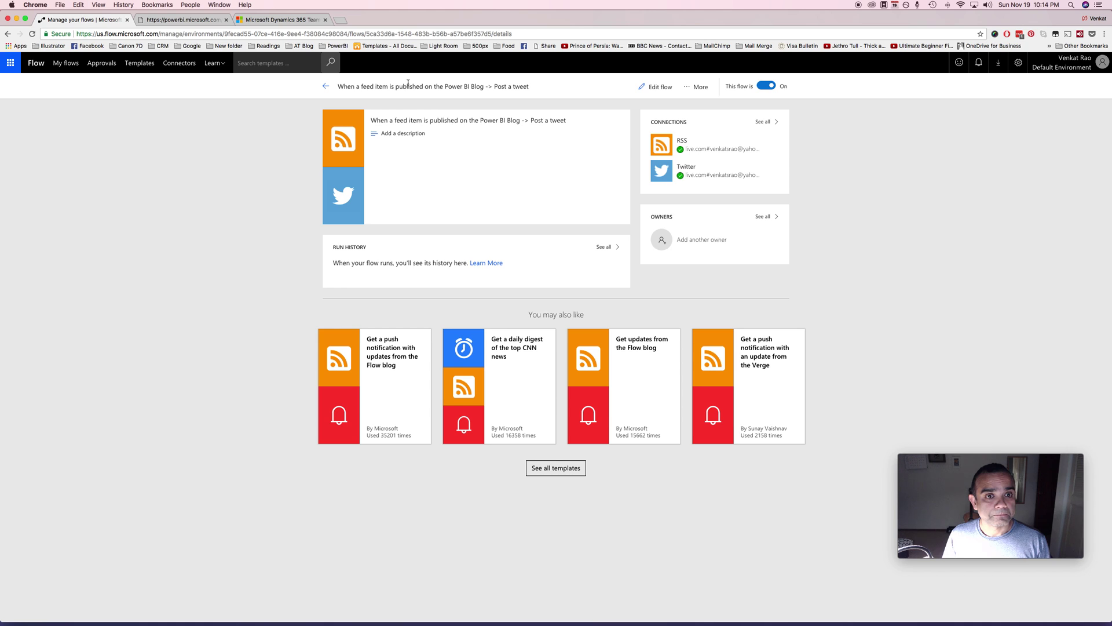
pyautogui.click(64, 63)
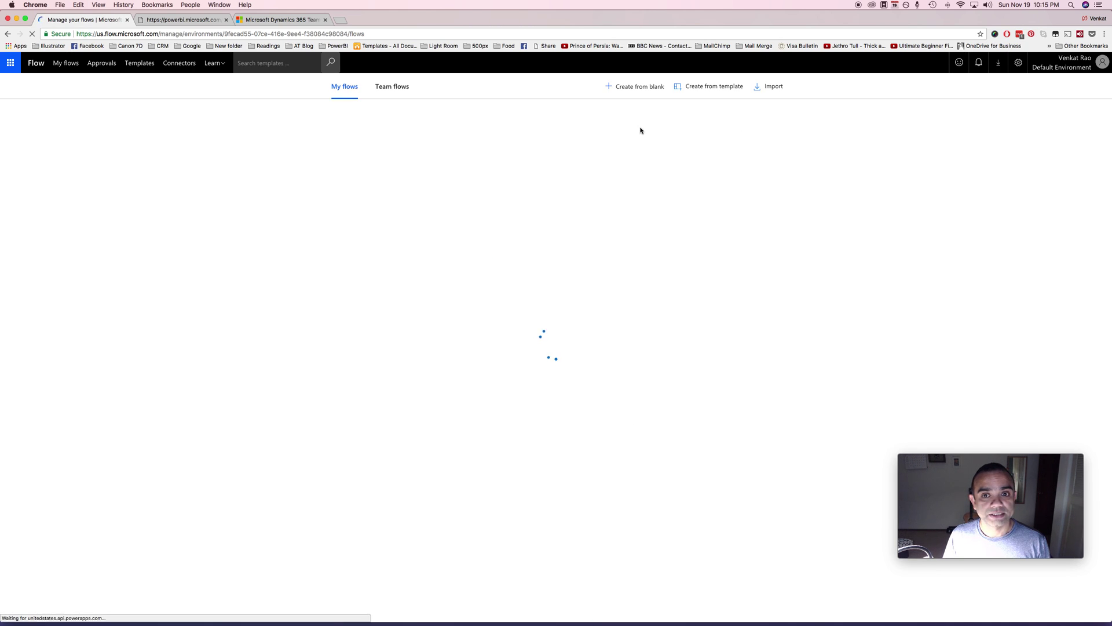
pyautogui.click(646, 88)
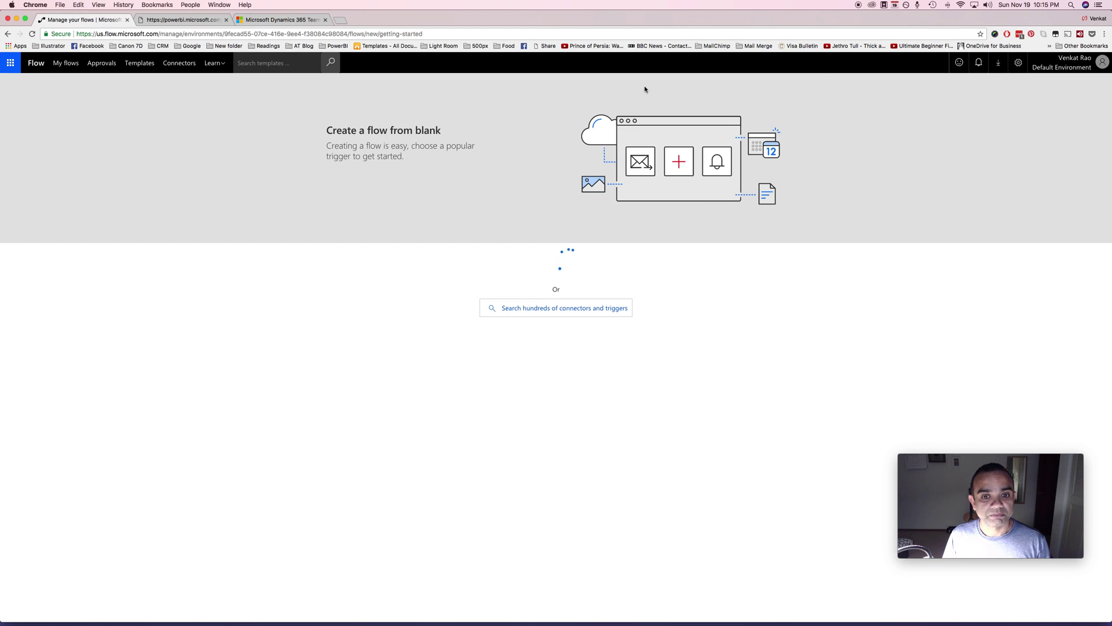
pyautogui.click(690, 287)
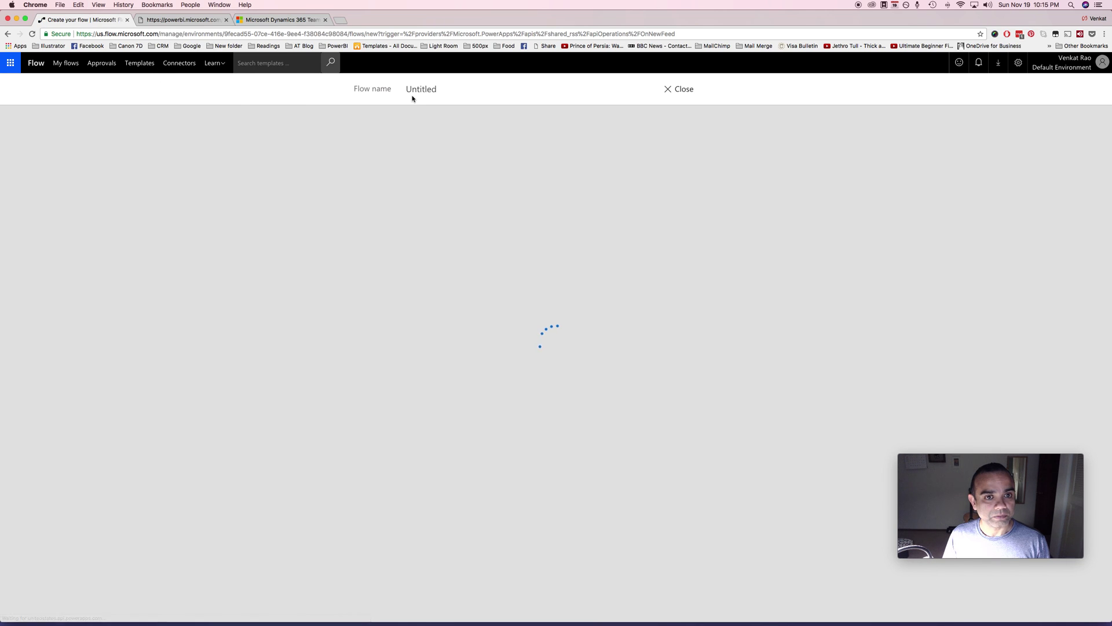
pyautogui.click(521, 151)
pyautogui.write('https://powerbi.microsoft.com/en-us/blog/feed/')
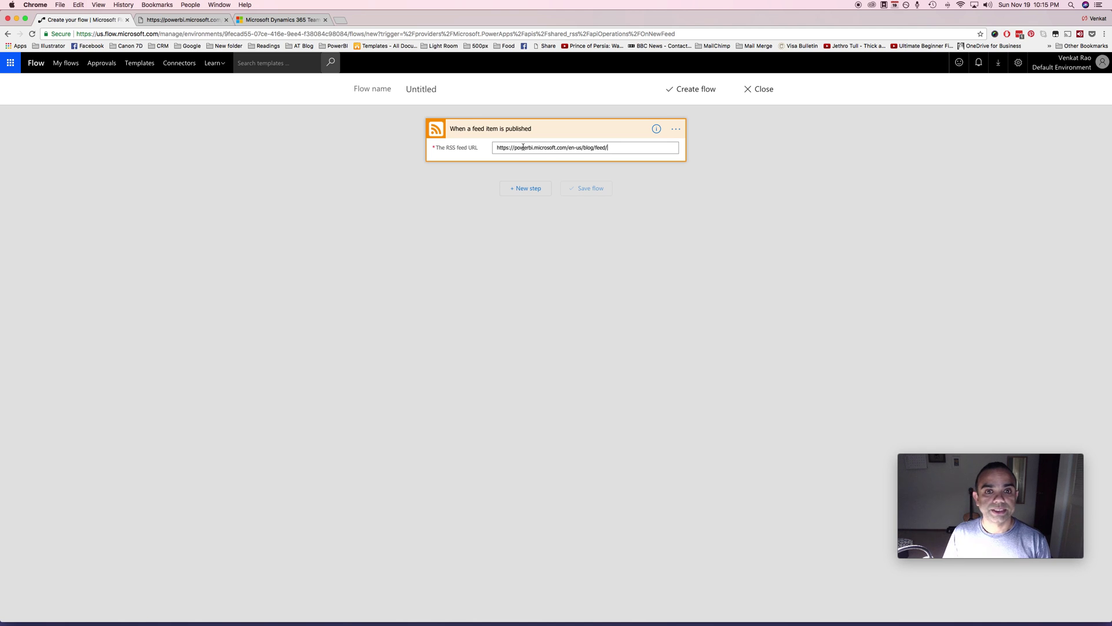
# - Add a new step after the RSS trigger using the LinkedIn action "Share an article"
pyautogui.click(536, 193)
pyautogui.click(515, 237)
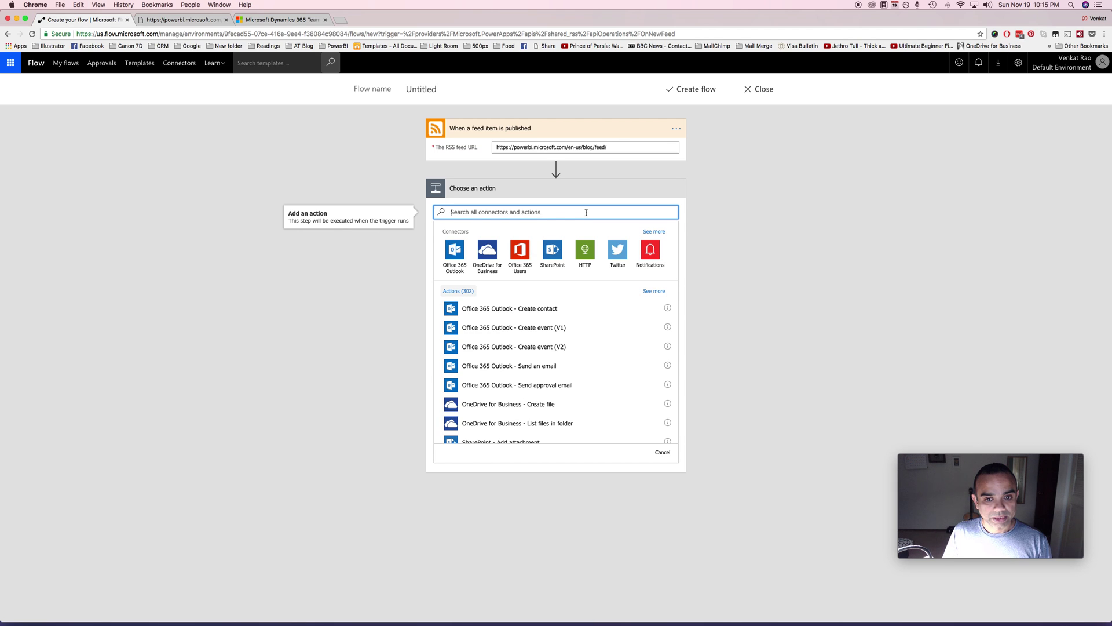
pyautogui.write('linkedin')
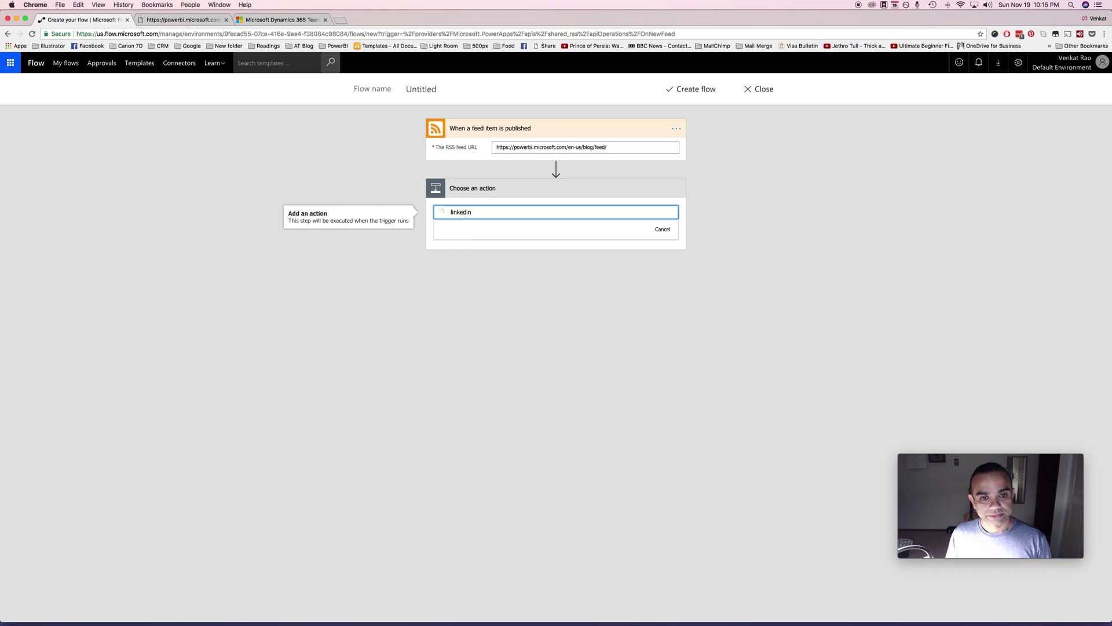
pyautogui.click(460, 255)
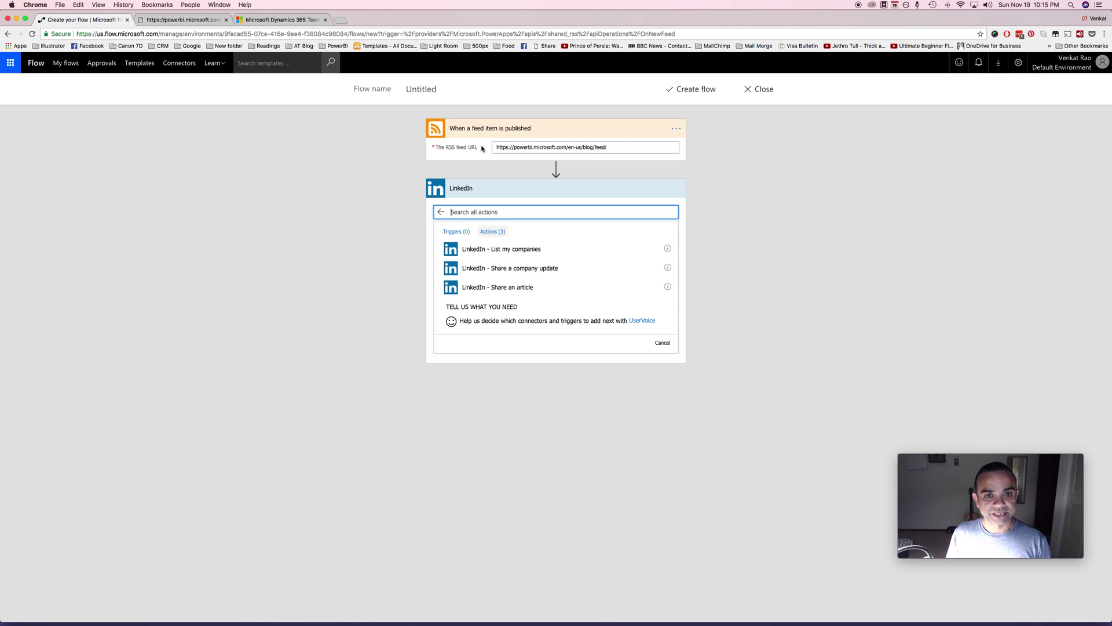
pyautogui.click(513, 291)
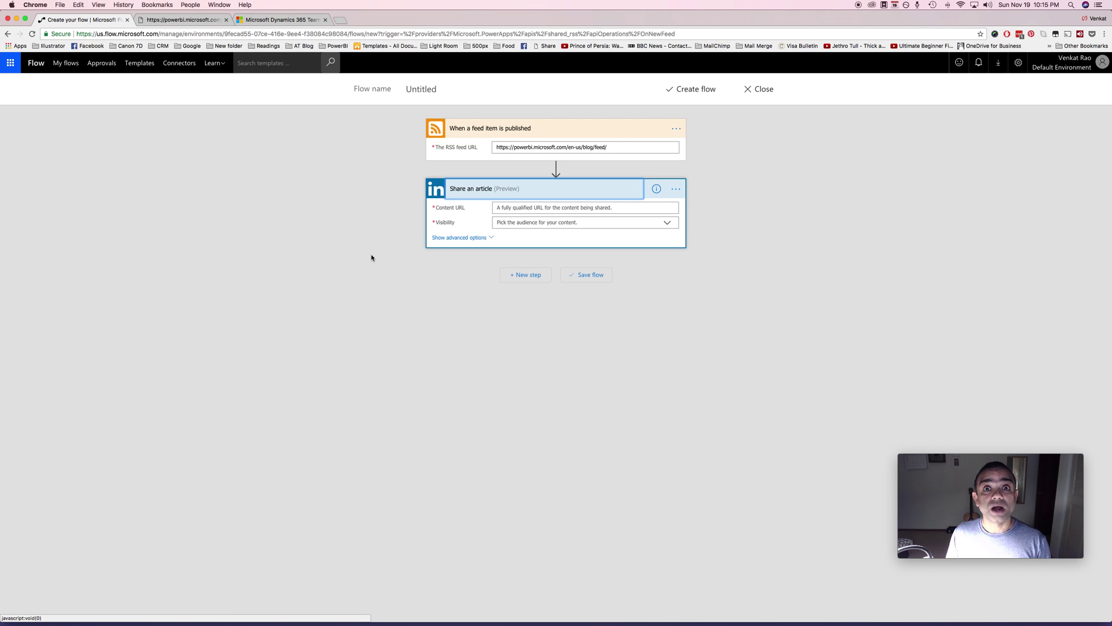
# - Set the LinkedIn article's Content URL to the dynamic value Primary feed link
pyautogui.click(529, 208)
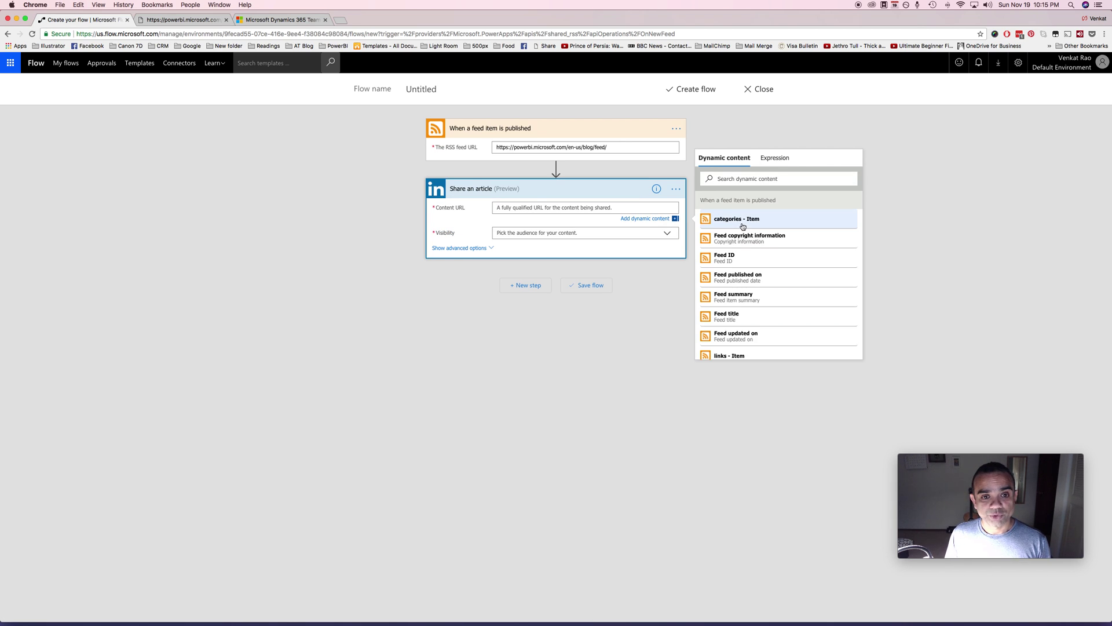
pyautogui.scroll(-1, 765, 293)
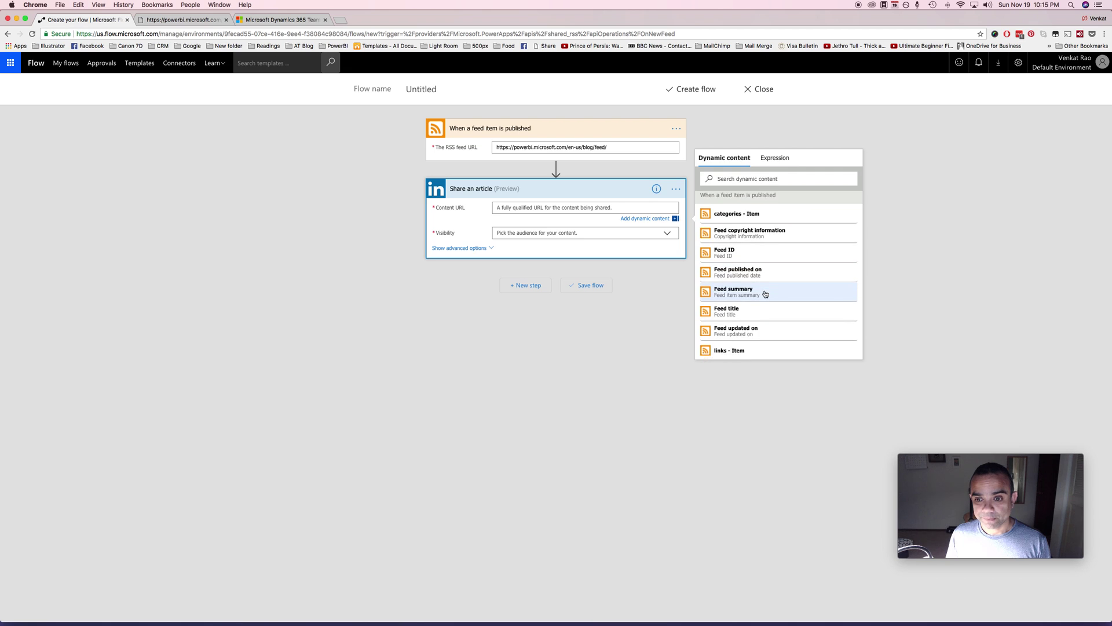
pyautogui.scroll(-1, 762, 302)
pyautogui.click(760, 351)
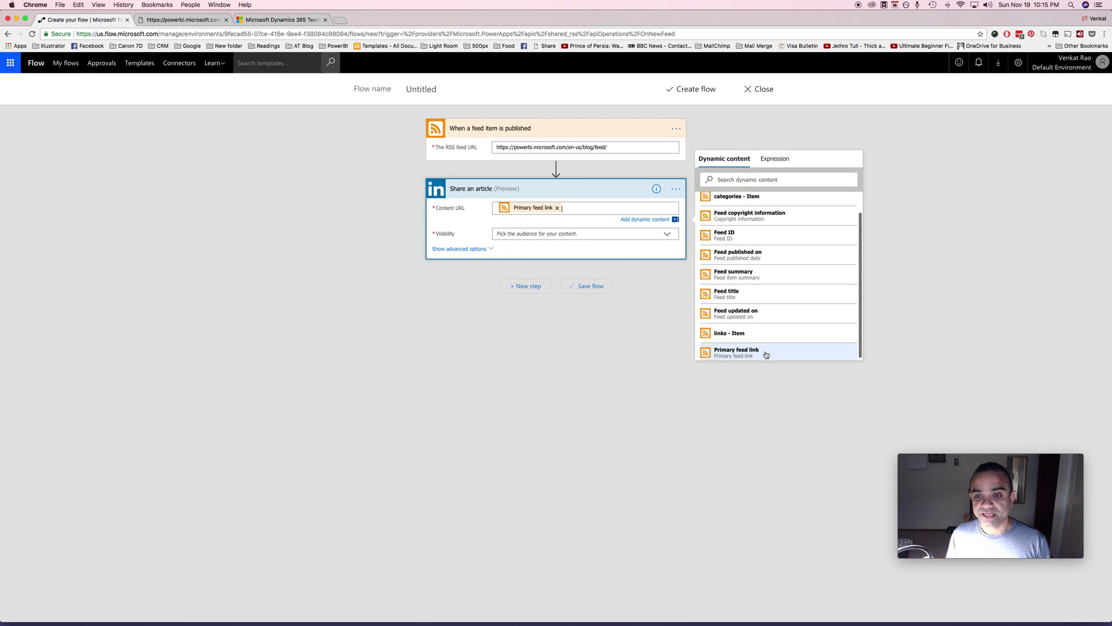
# - Show the LinkedIn action's advanced options and set the article's Visibility to anyone
pyautogui.click(535, 233)
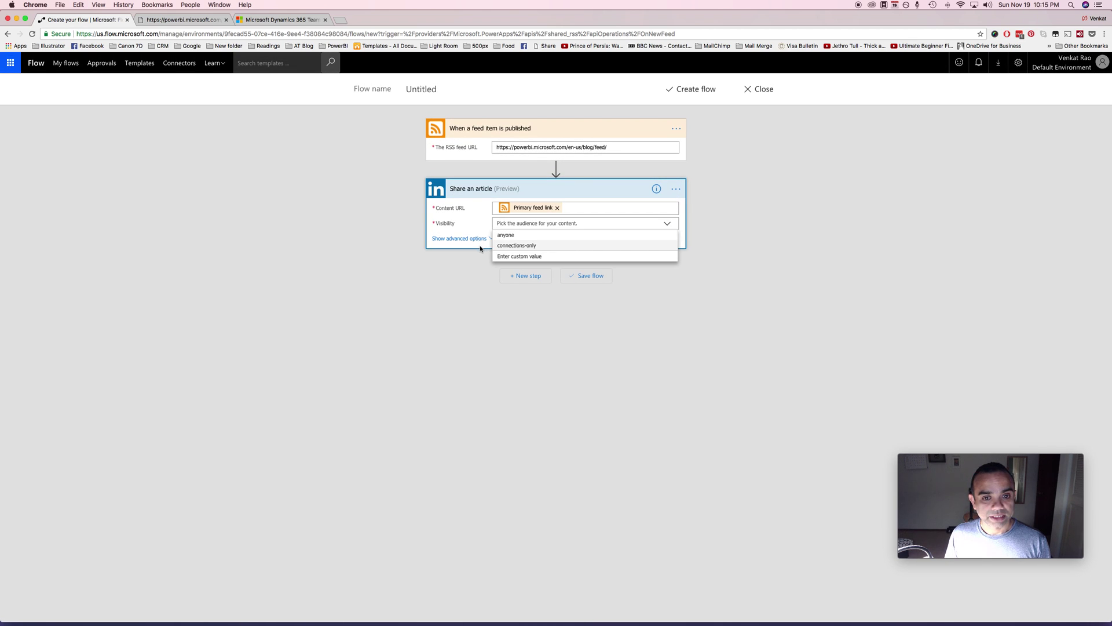
pyautogui.click(481, 248)
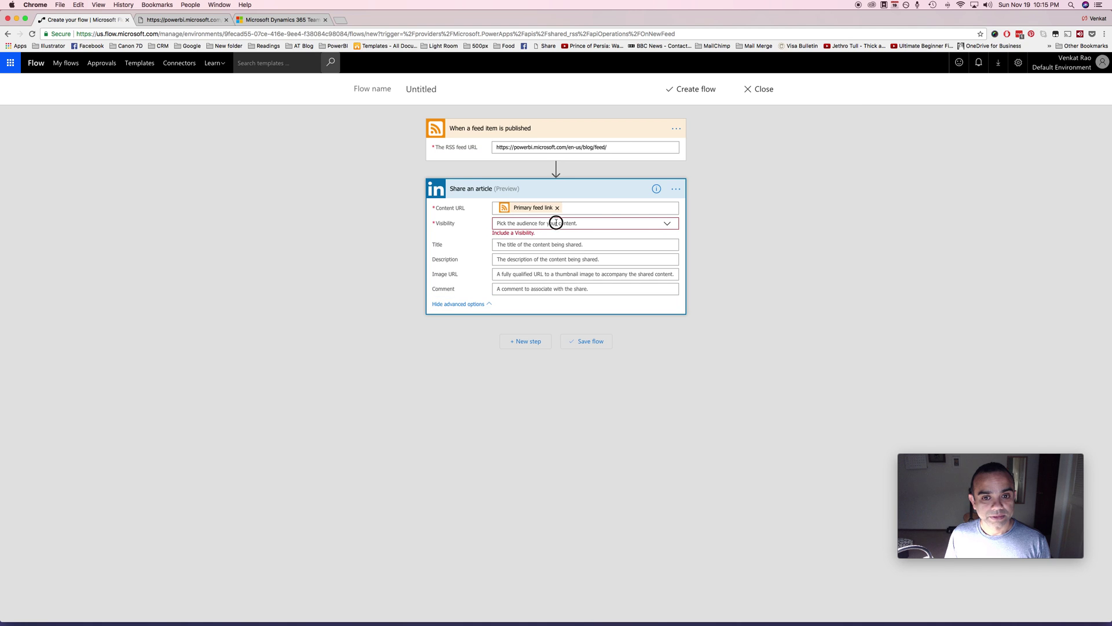
pyautogui.click(669, 227)
pyautogui.click(667, 229)
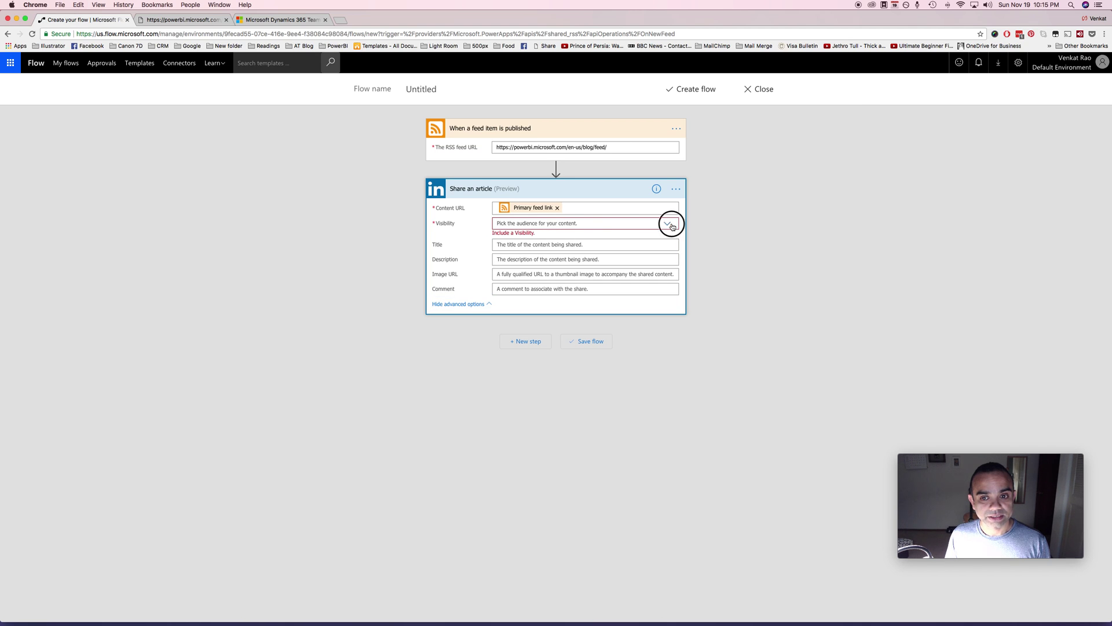
pyautogui.click(668, 226)
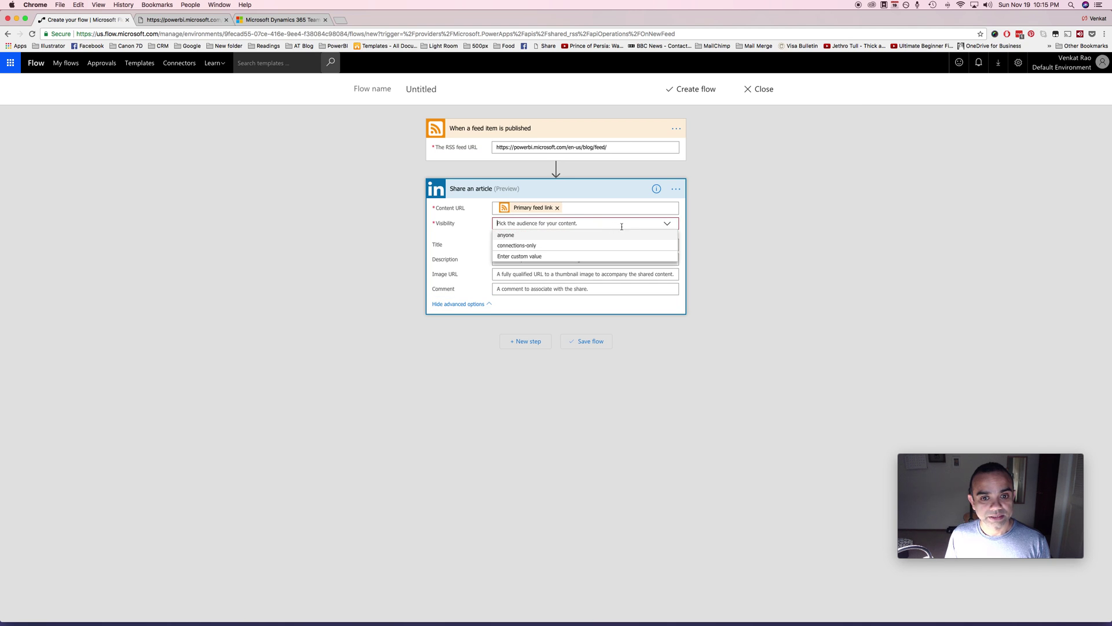
pyautogui.click(524, 236)
# - Fill the LinkedIn article's Title with Feed title and its Description with Feed summary
pyautogui.click(520, 238)
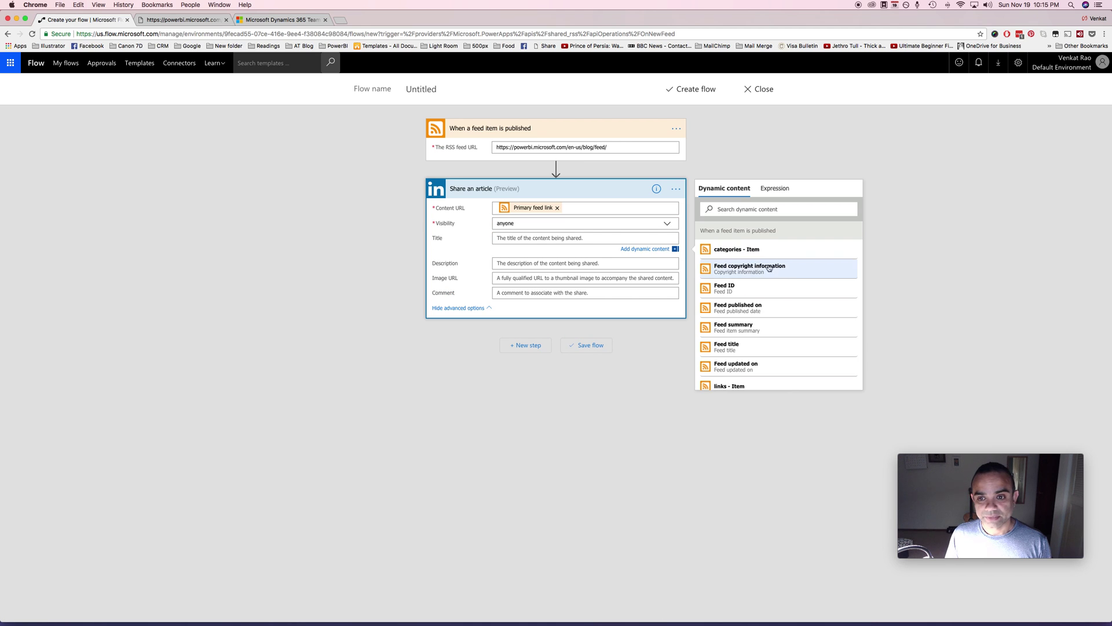
pyautogui.scroll(-1, 764, 300)
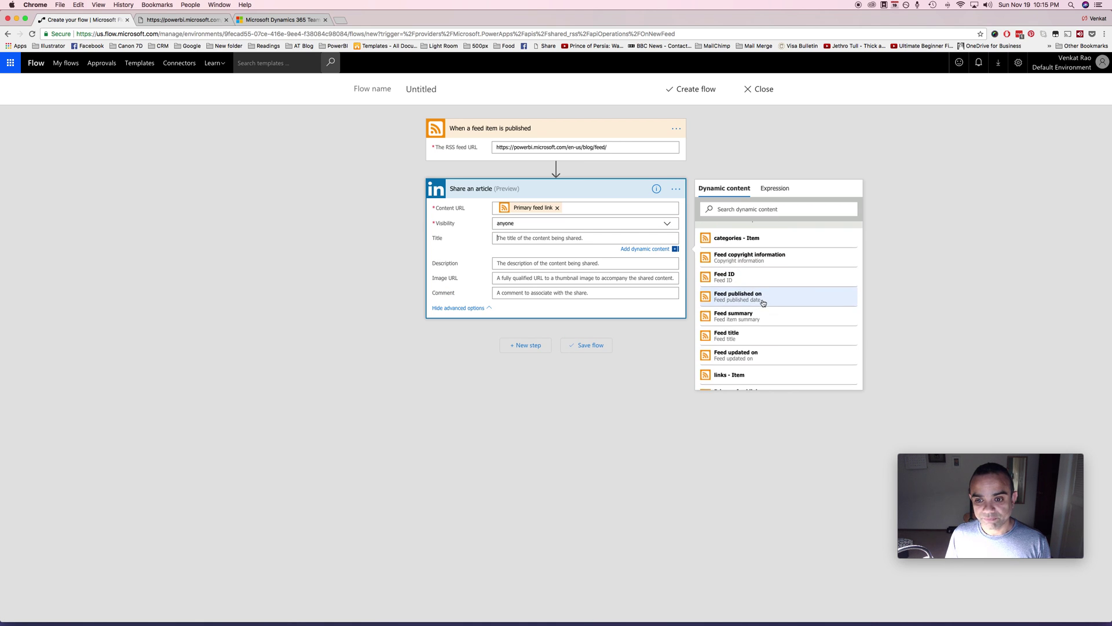
pyautogui.click(746, 337)
pyautogui.click(562, 265)
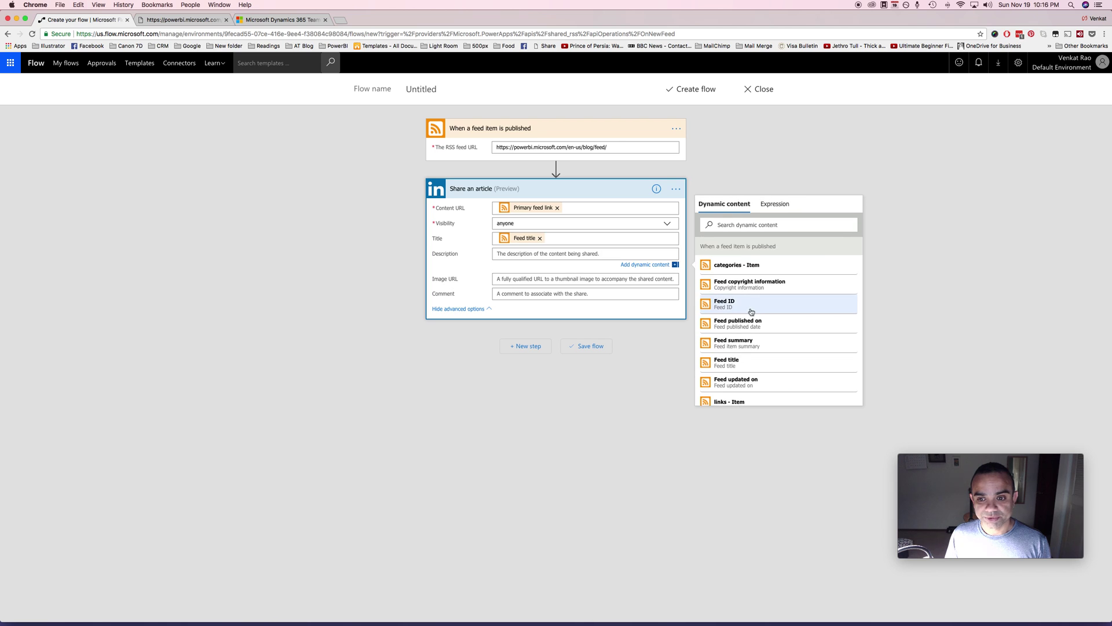
pyautogui.click(760, 348)
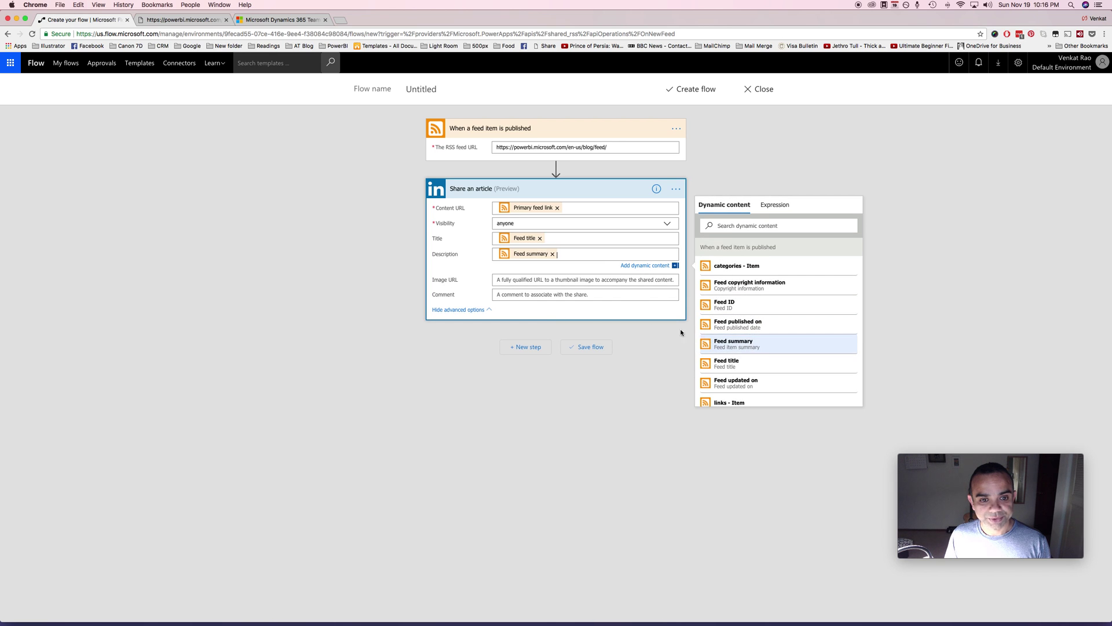
# - Check the dynamic content for Image URL and Comment, and append the hashtag #PowerBI after Feed summary in the Description
pyautogui.click(569, 282)
pyautogui.scroll(-2, 817, 322)
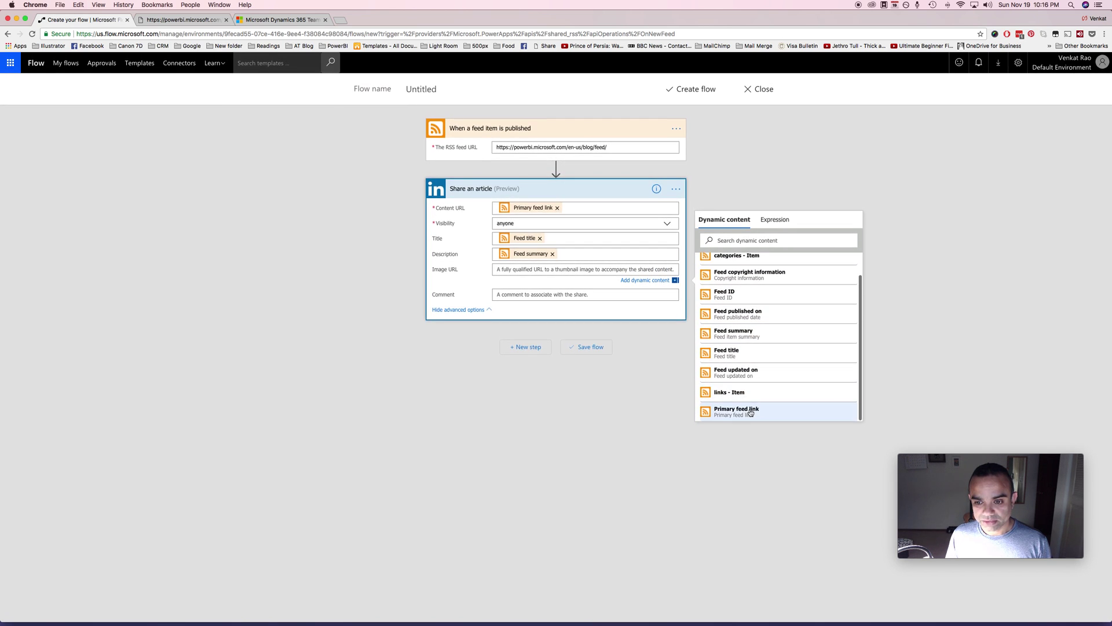
pyautogui.scroll(3, 759, 368)
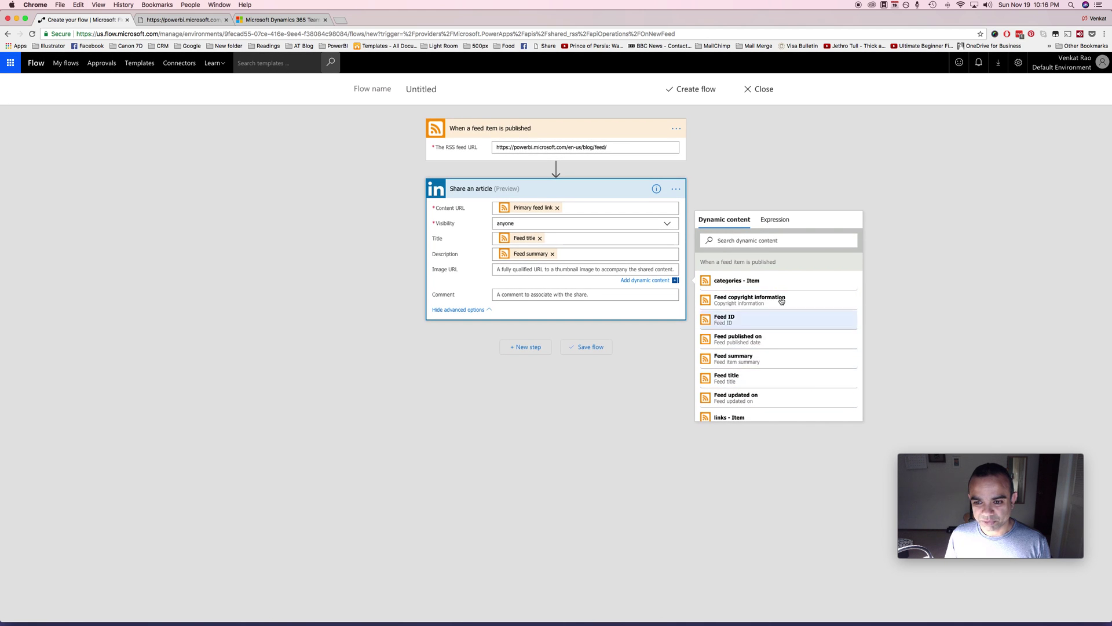
pyautogui.click(522, 295)
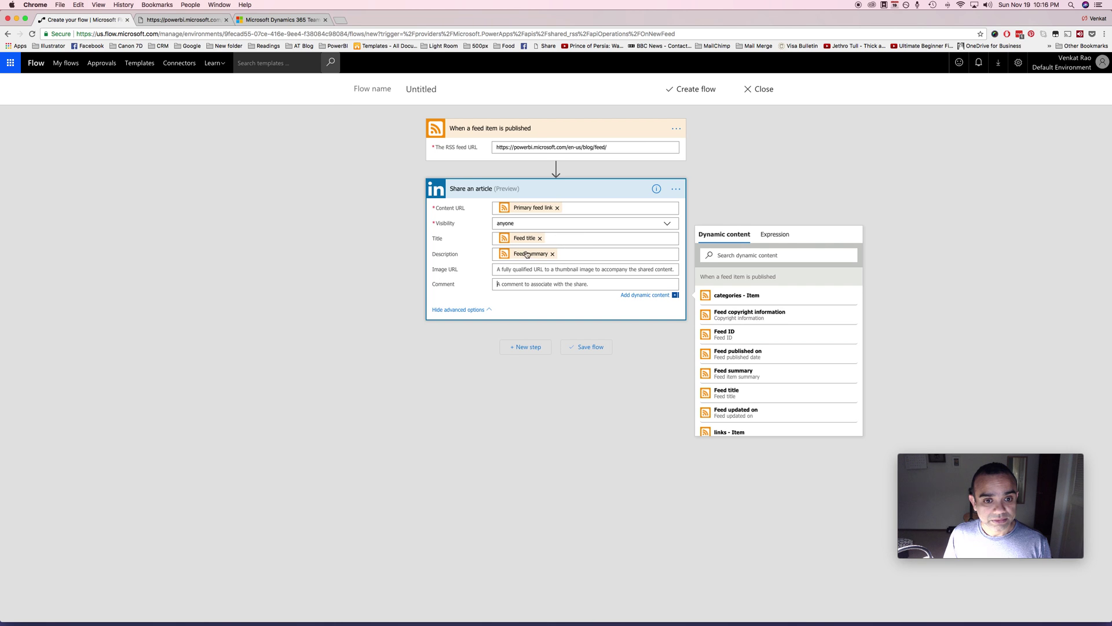
pyautogui.click(586, 254)
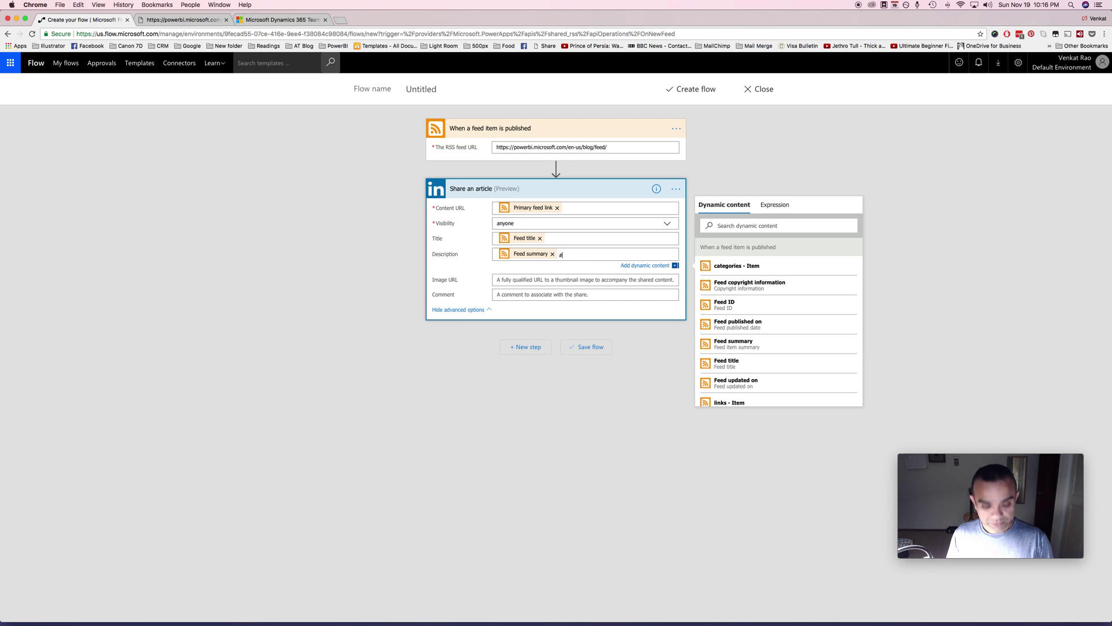
pyautogui.write('#PowerBI')
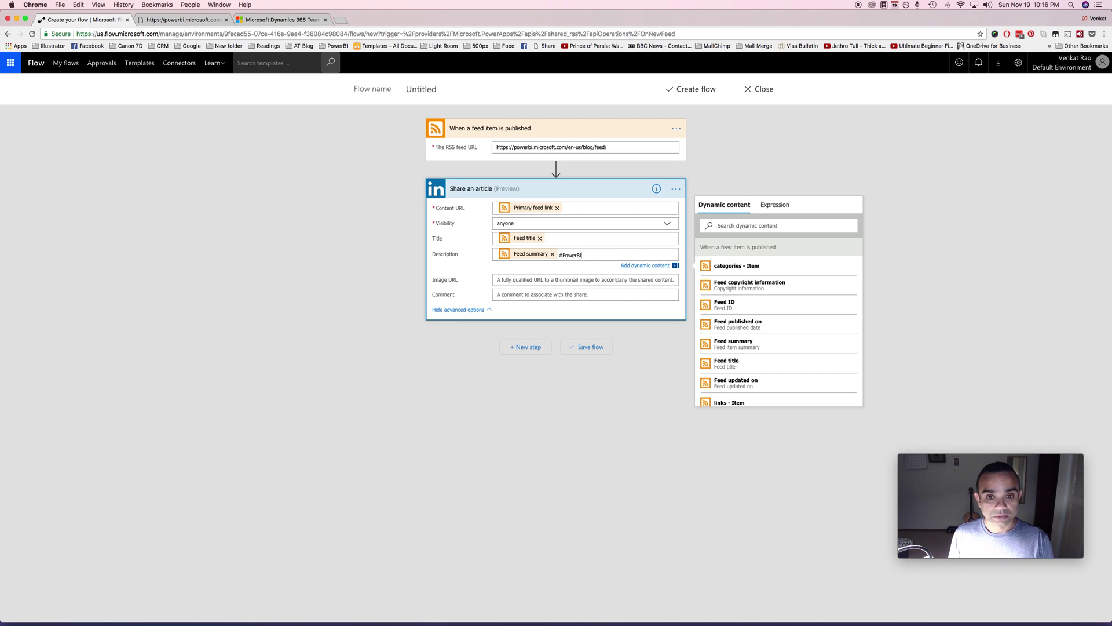
# - Create the flow without entering a custom name and reopen it for editing
pyautogui.click(451, 89)
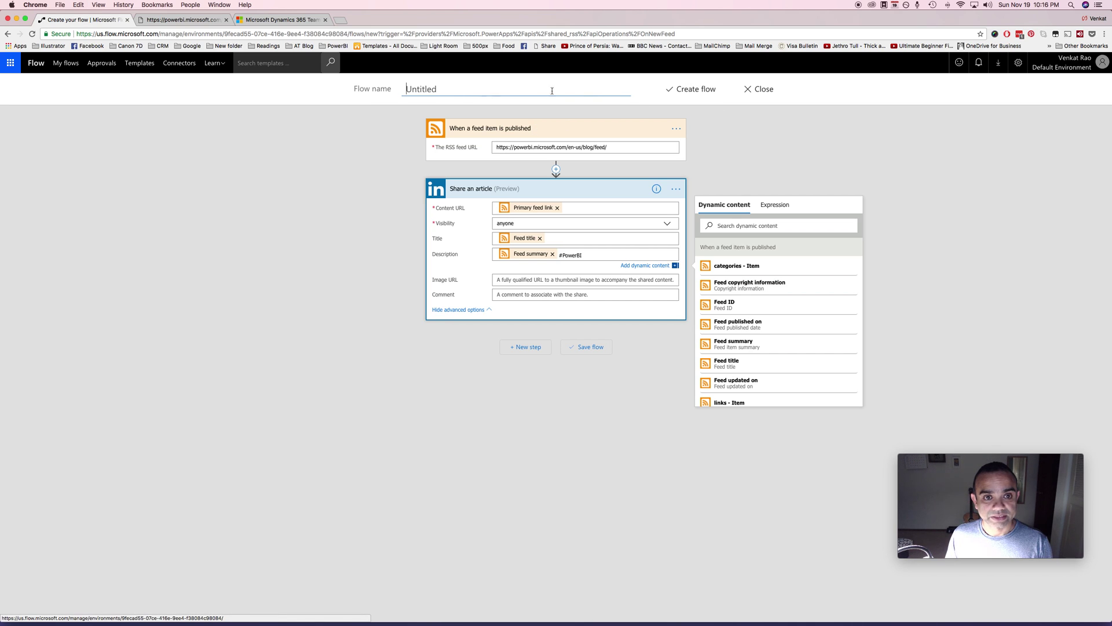
pyautogui.click(688, 91)
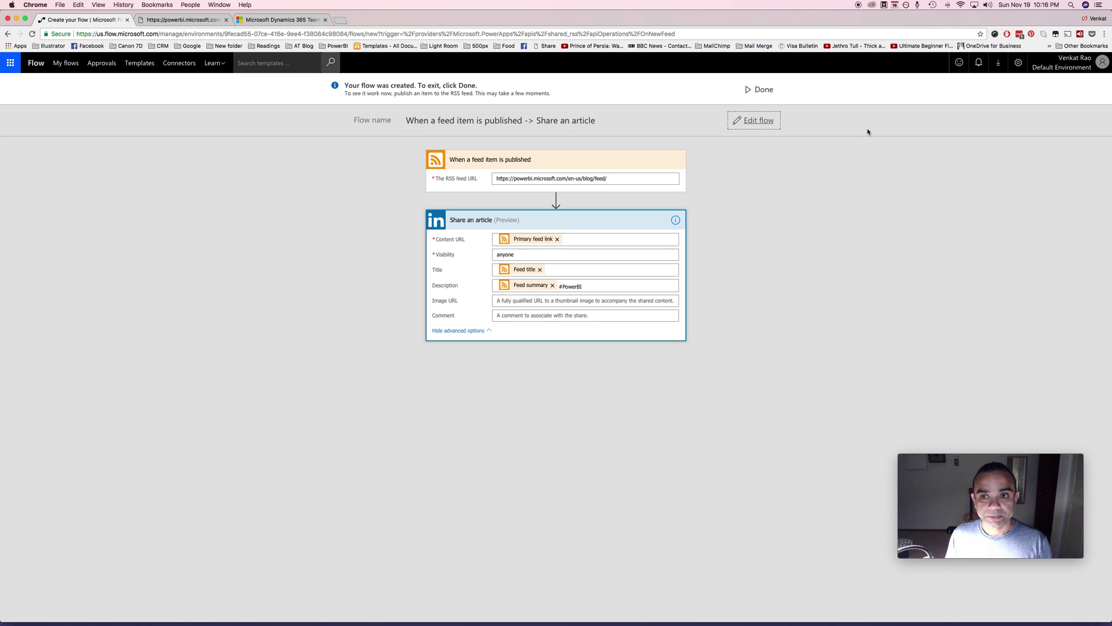
pyautogui.click(756, 123)
# - Insert "on Power BI Blog" after "When a feed item is published" in the flow name
pyautogui.doubleClick(480, 89)
pyautogui.click(487, 90)
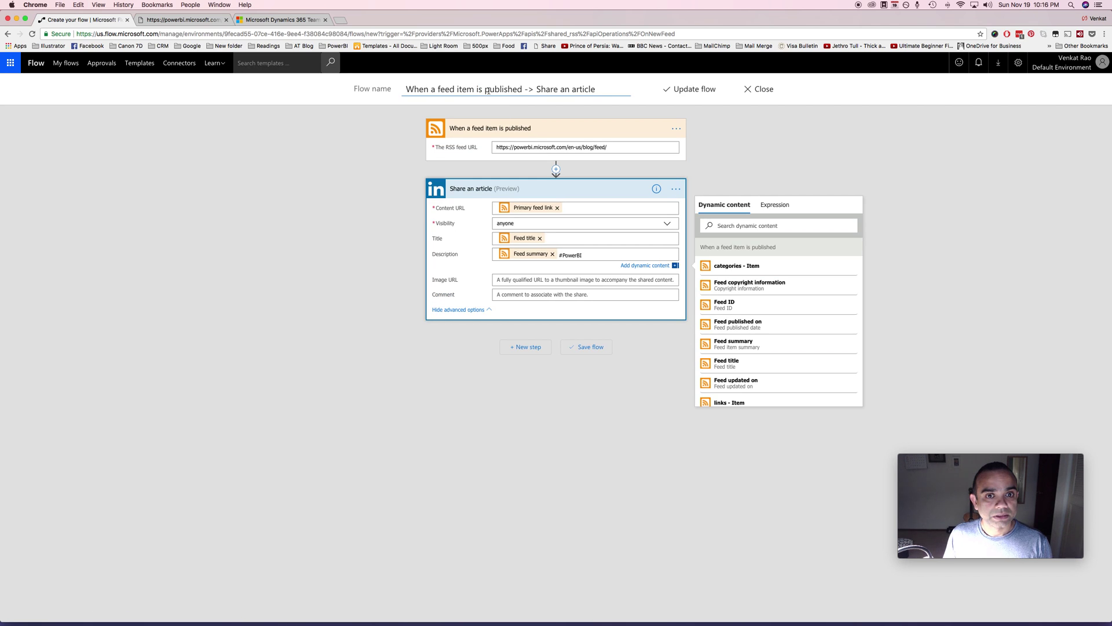
pyautogui.click(524, 90)
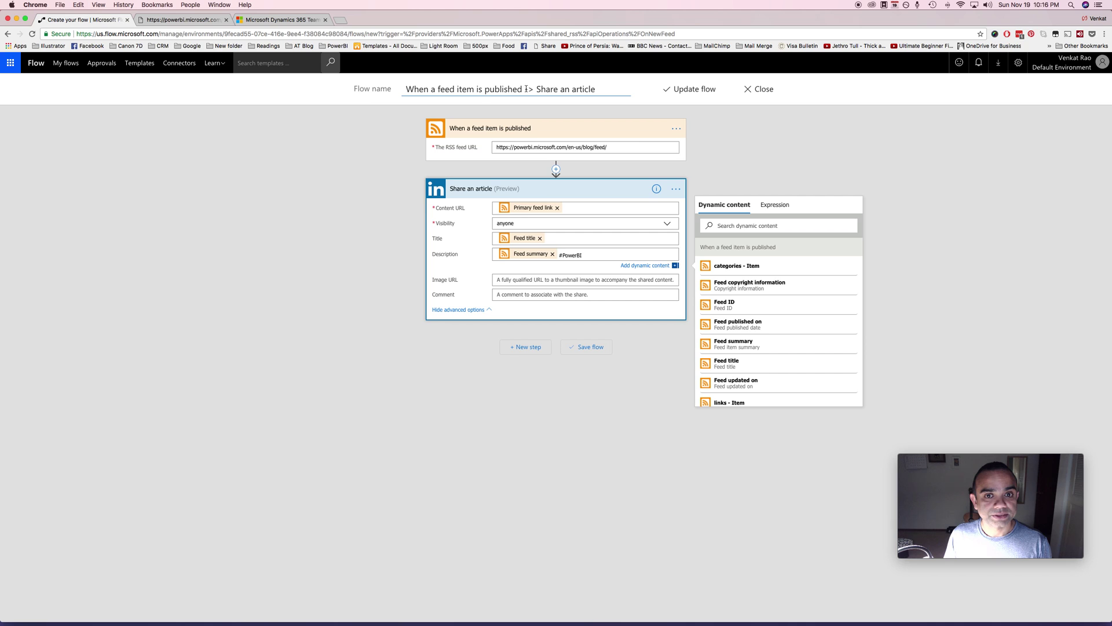
pyautogui.write('in Power')
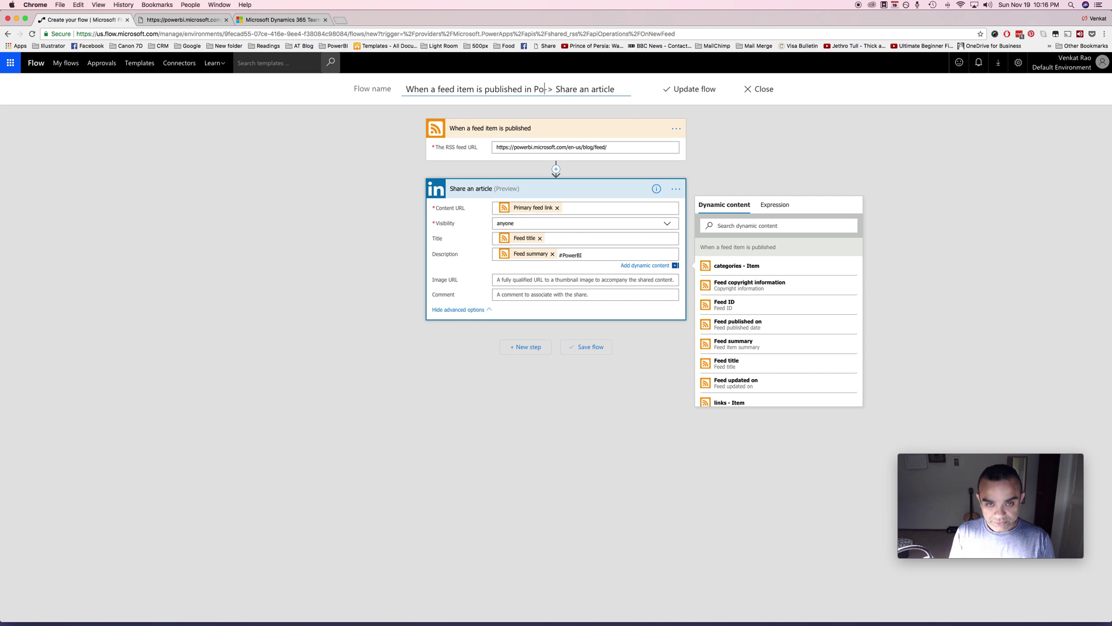
pyautogui.press('BackSpace')
pyautogui.press('BackSpace')
pyautogui.press('BackSpace')
pyautogui.press('BackSpace')
pyautogui.press('BackSpace')
pyautogui.press('BackSpace')
pyautogui.press('BackSpace')
pyautogui.press('BackSpace')
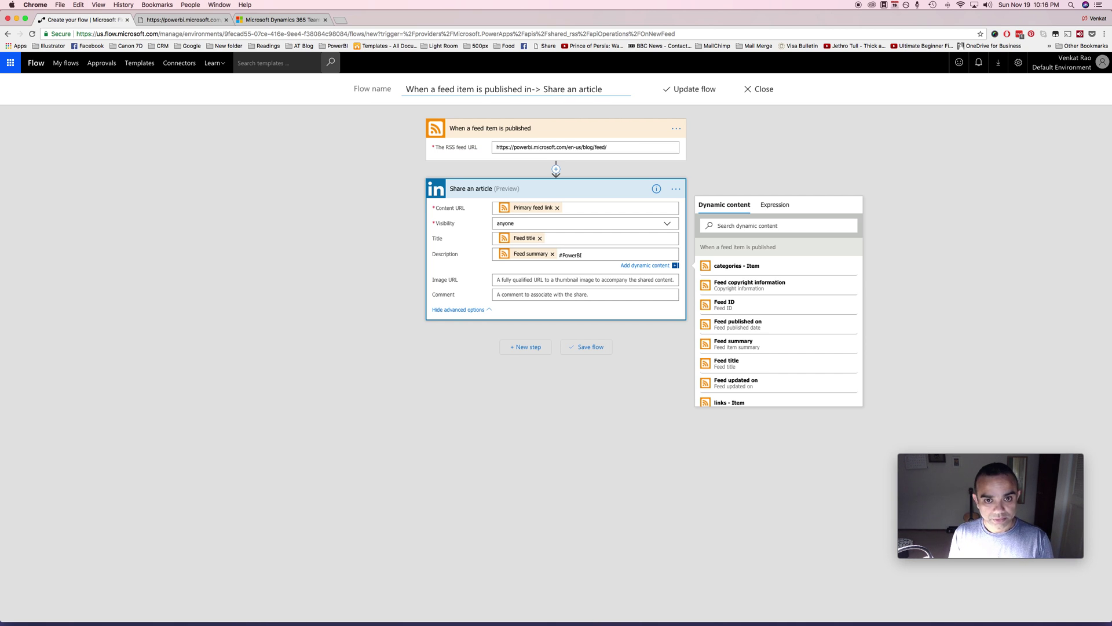
pyautogui.write('on P')
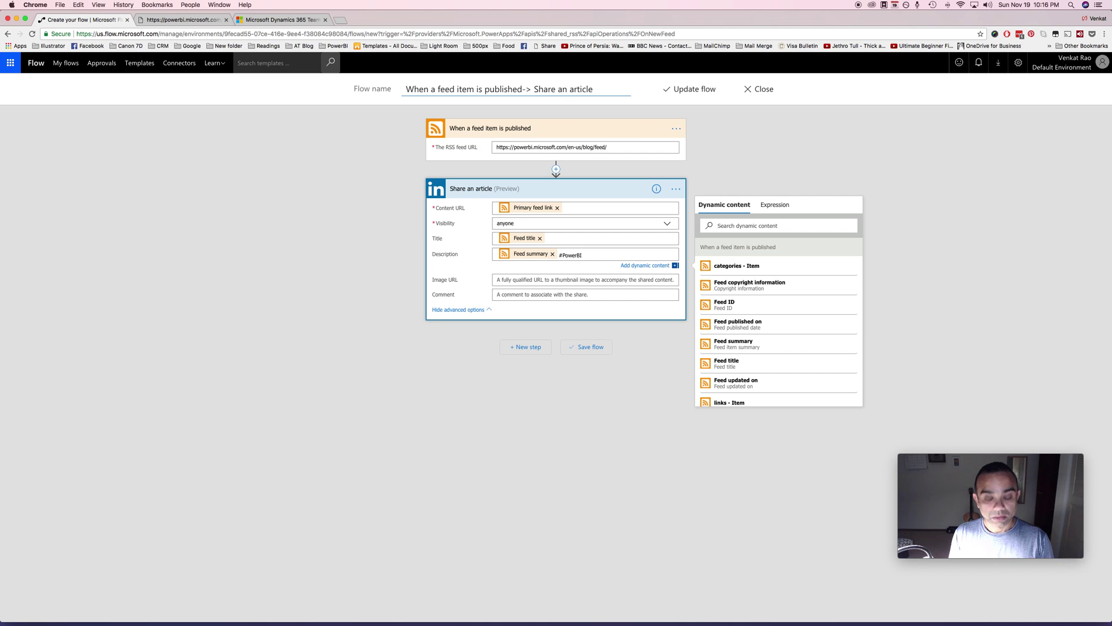
pyautogui.write('ower BI Blog')
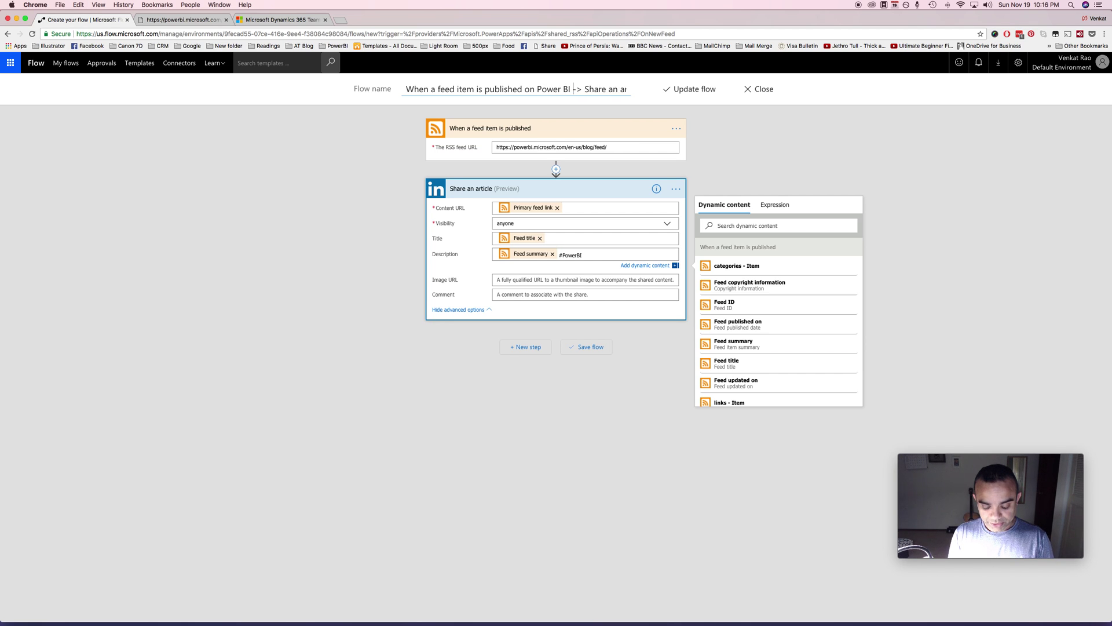
# - Append "on LinkedIn" to the end of the flow name and update the flow
pyautogui.click(626, 88)
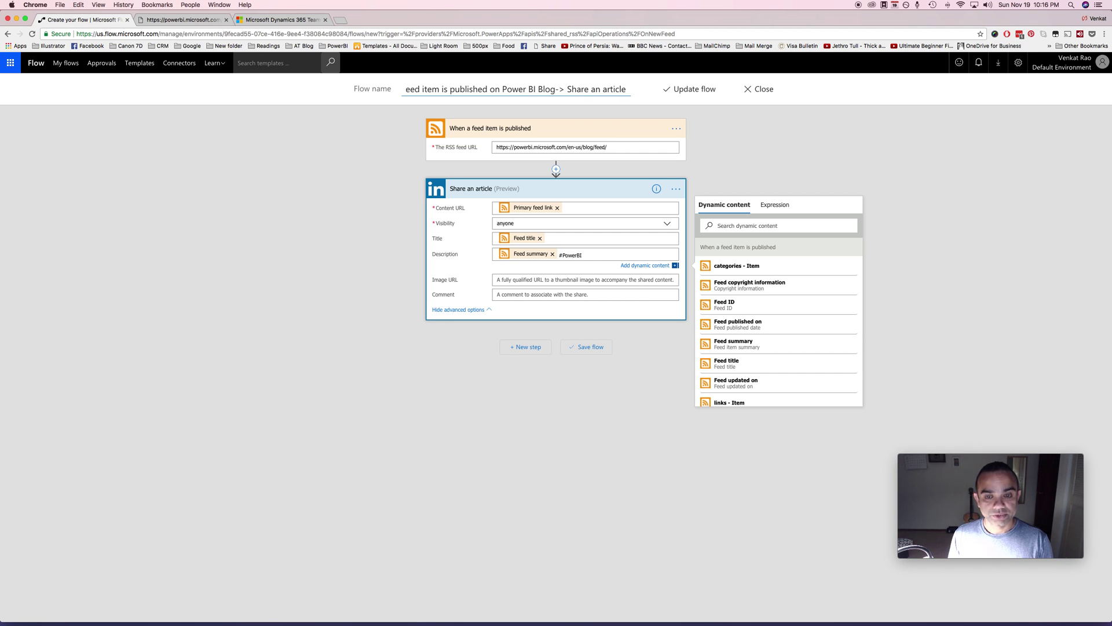
pyautogui.write('on LinkedIn')
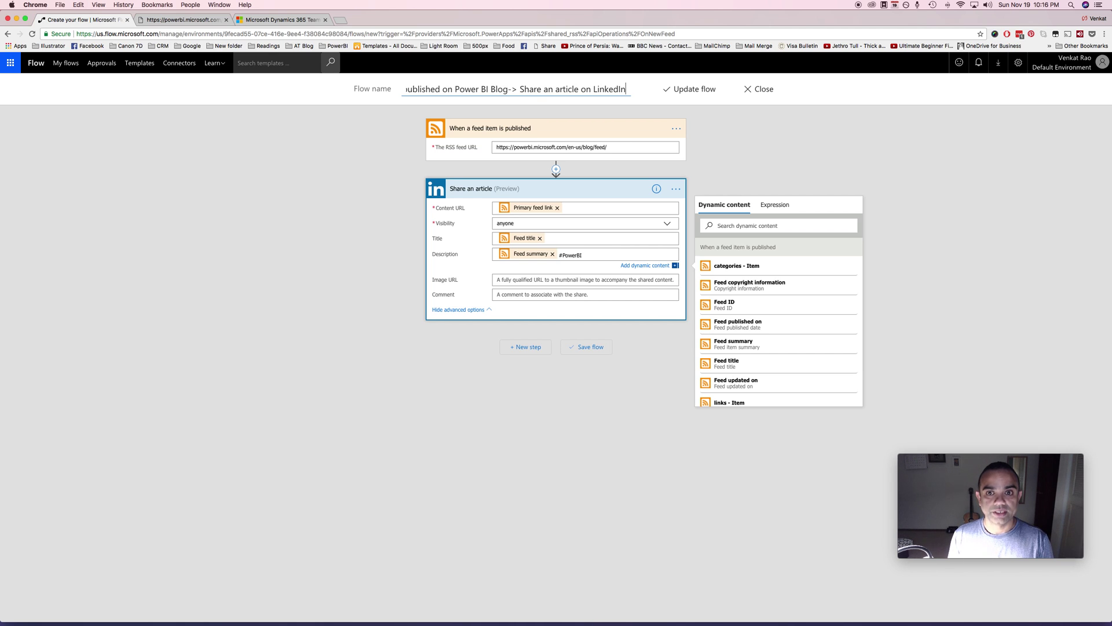
pyautogui.click(695, 89)
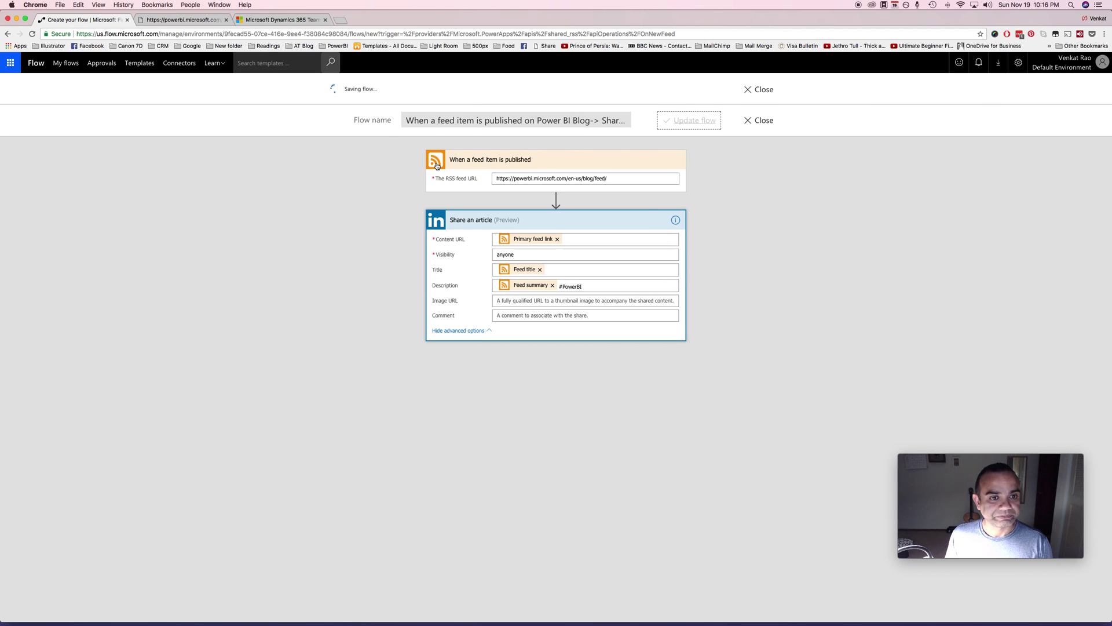
# - Close the editor and, from the list of flows, open "When a feed item is published -> Apply to each,Share an article" for editing
pyautogui.click(760, 89)
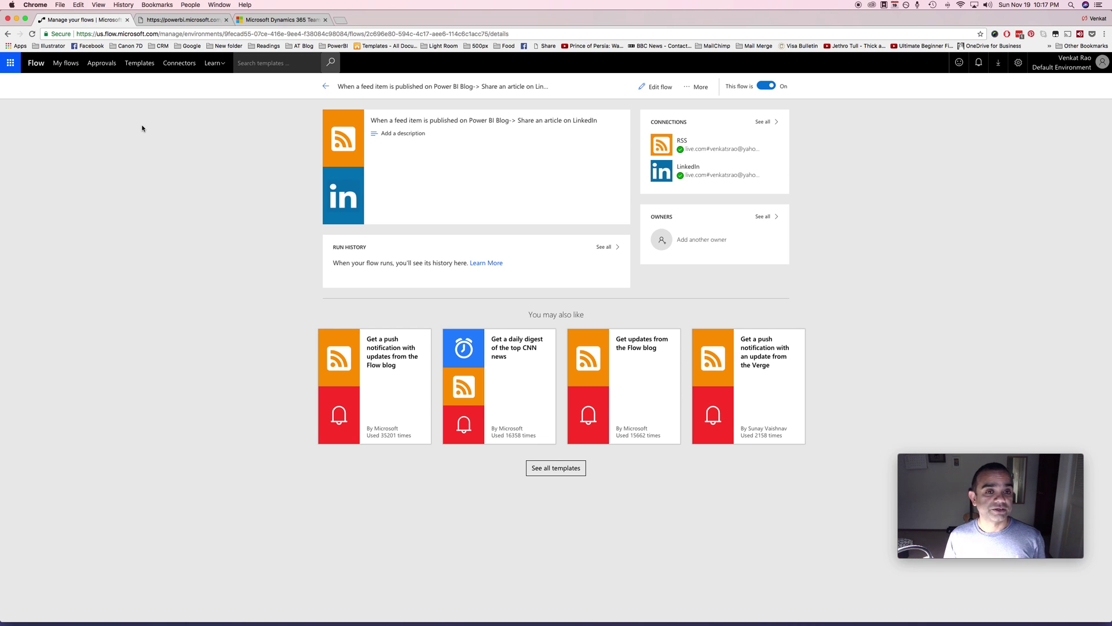
pyautogui.click(70, 69)
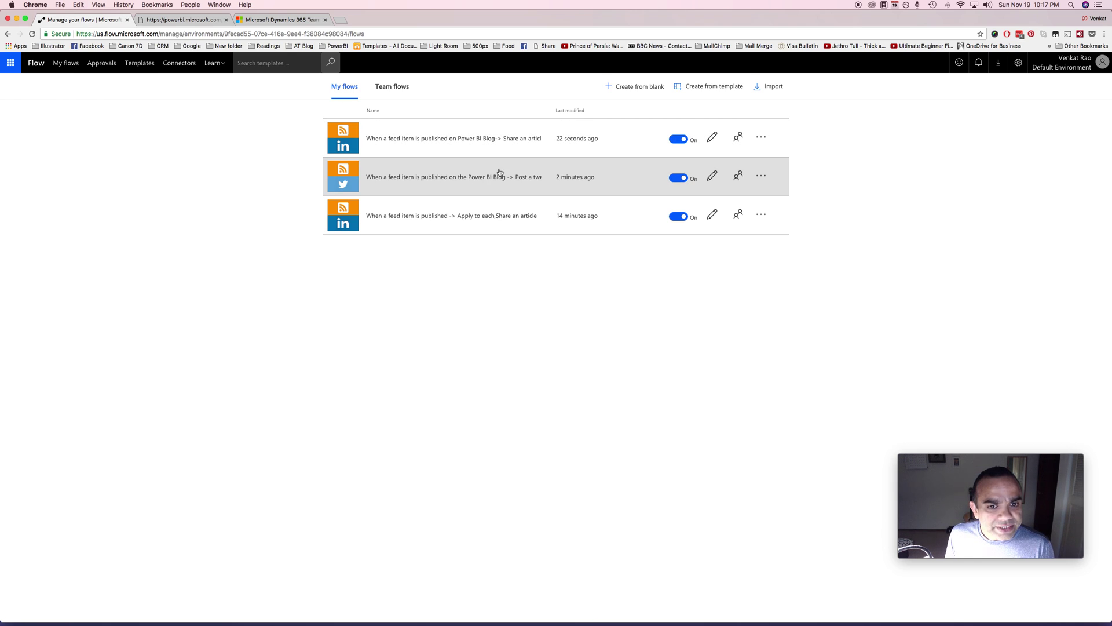
pyautogui.click(502, 225)
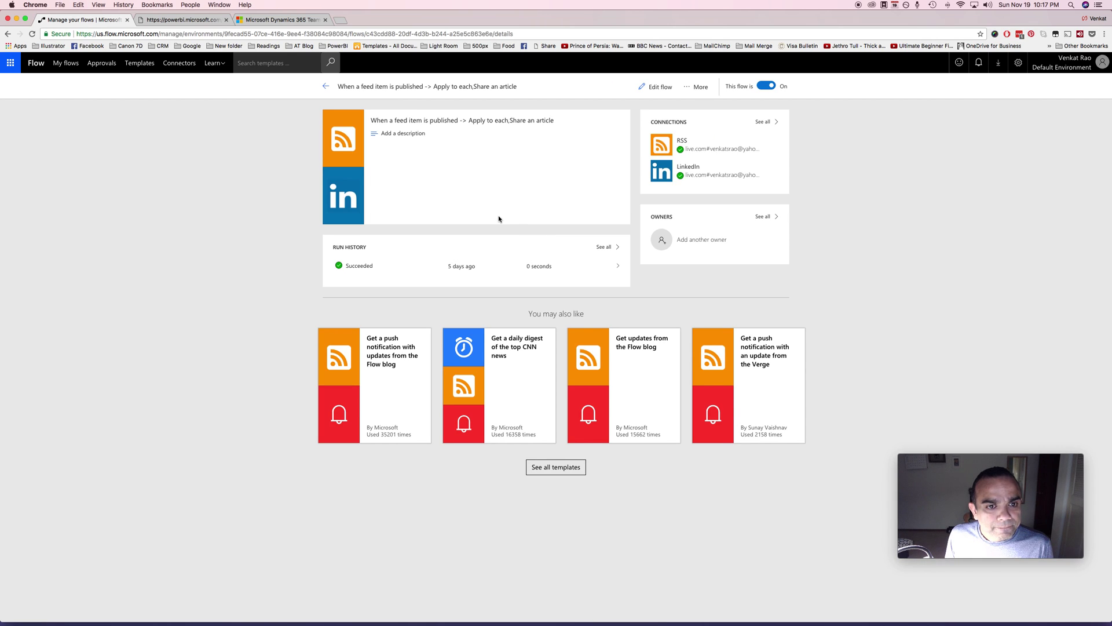
pyautogui.click(658, 88)
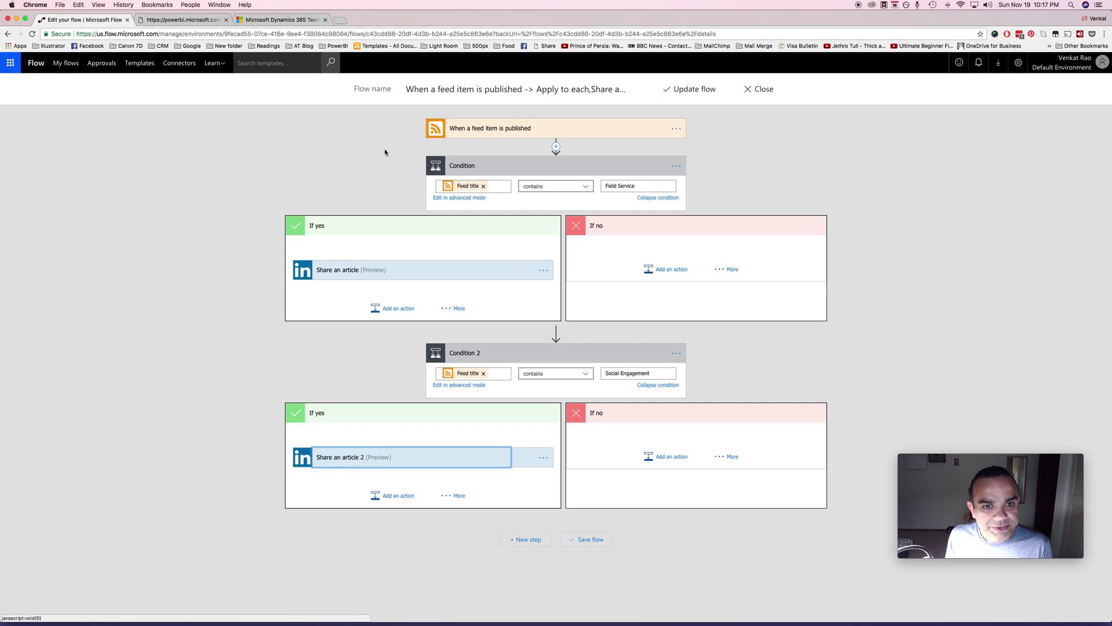
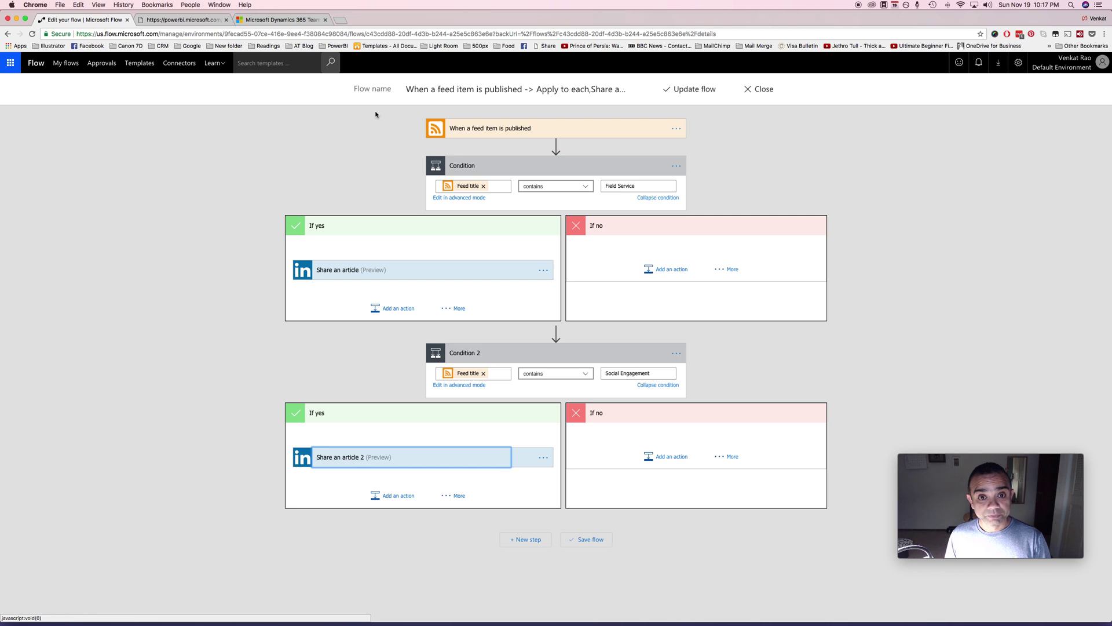
# - Examine the trigger's RSS feed URL and compare the Dynamics 365 Team blog and Power BI feed pages with the flow's conditions
pyautogui.click(487, 129)
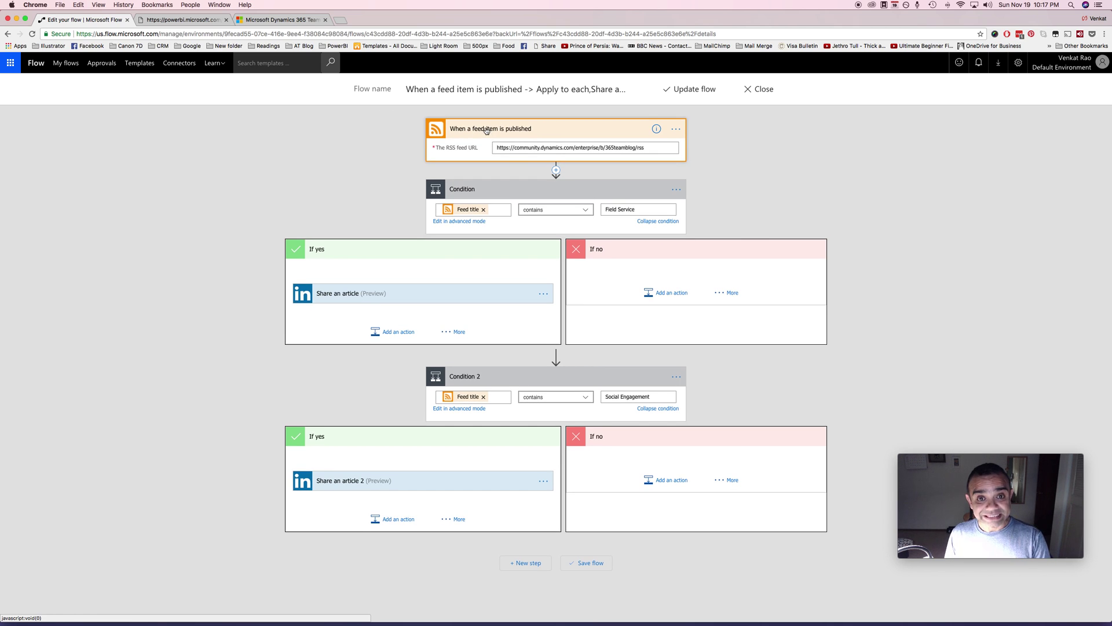
pyautogui.click(289, 21)
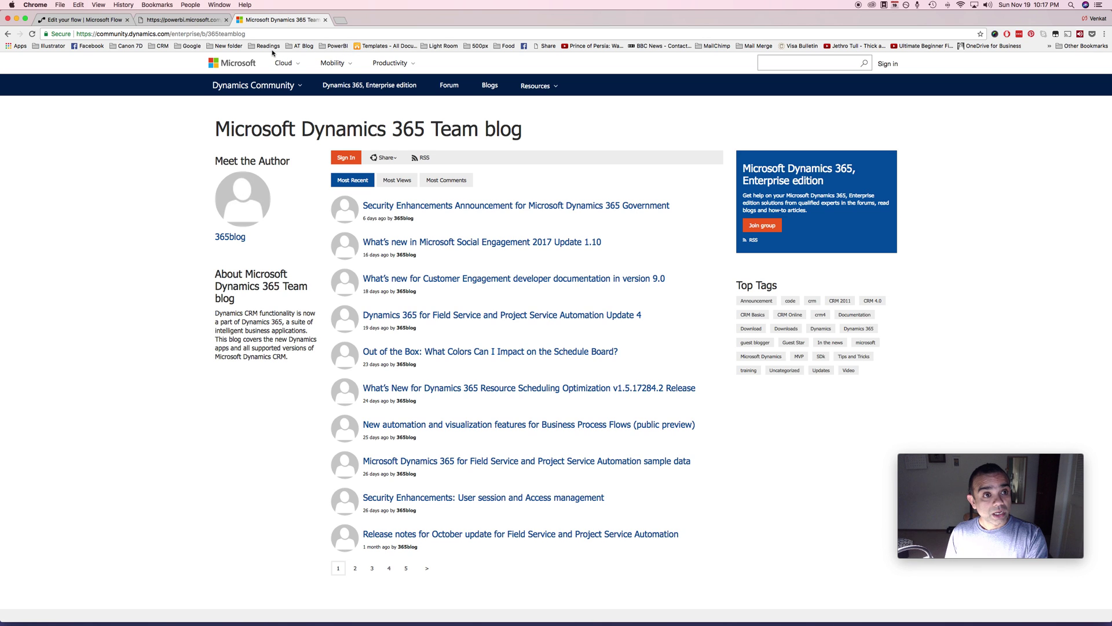
pyautogui.click(181, 20)
pyautogui.click(88, 22)
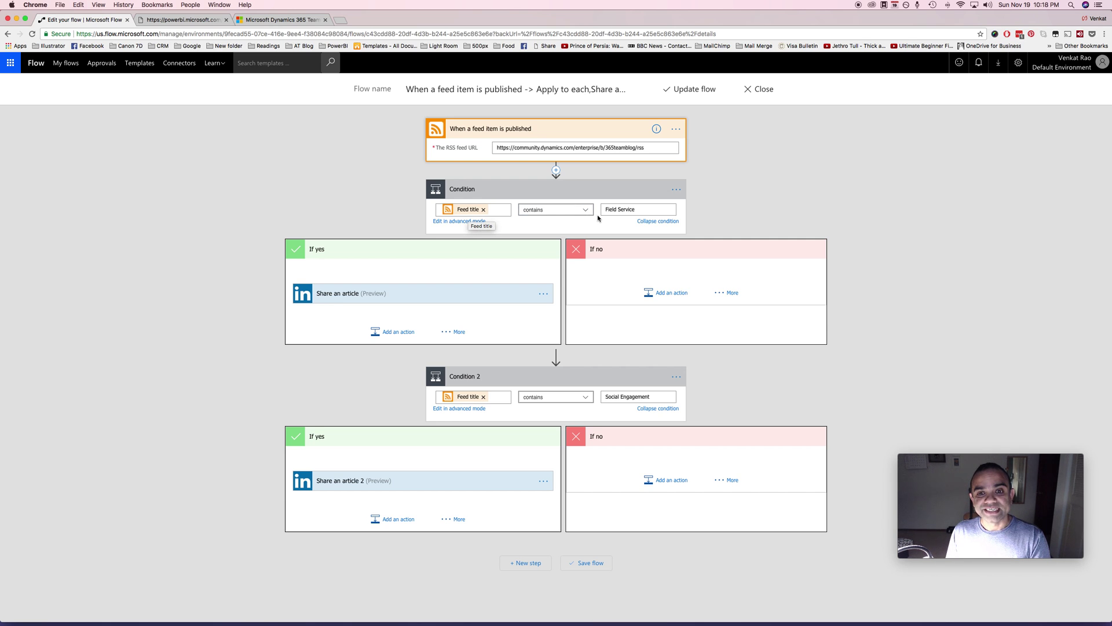
pyautogui.click(284, 23)
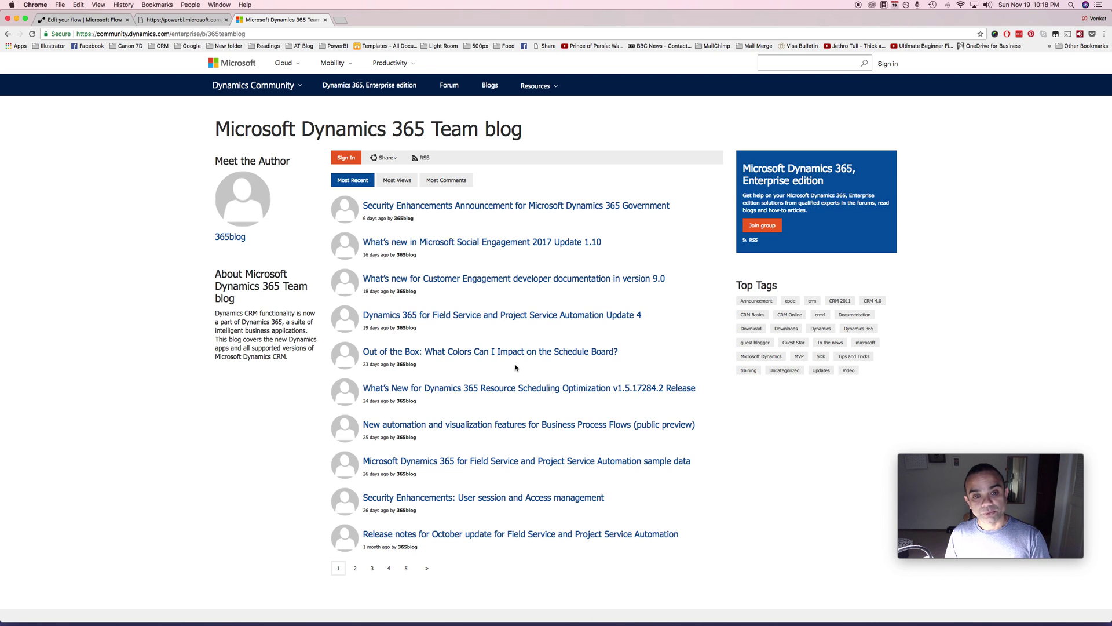
pyautogui.click(170, 21)
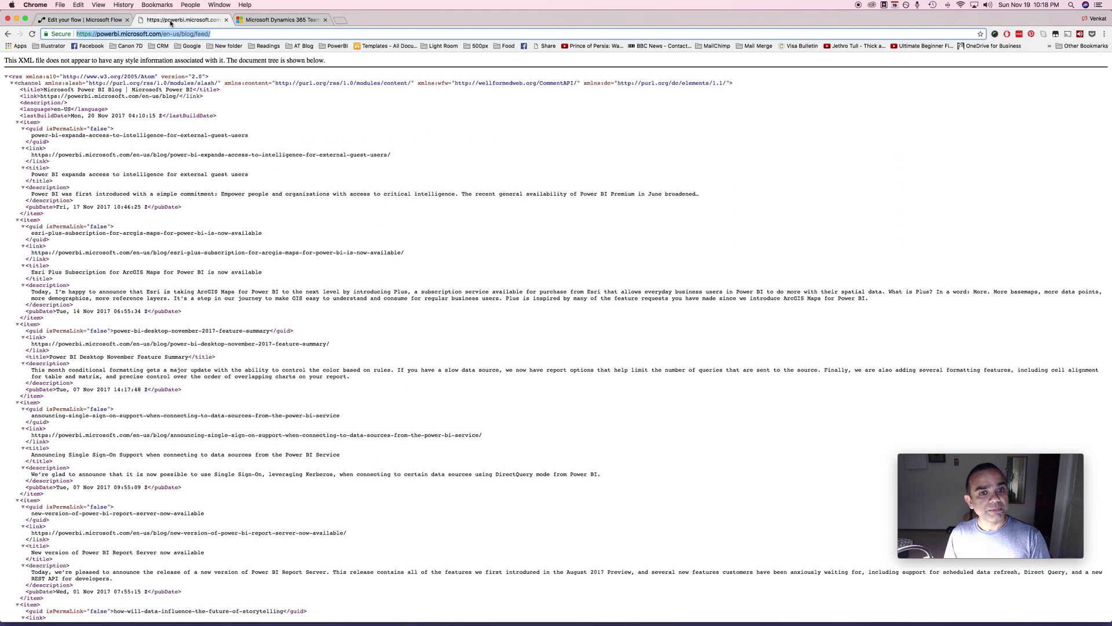
pyautogui.click(103, 19)
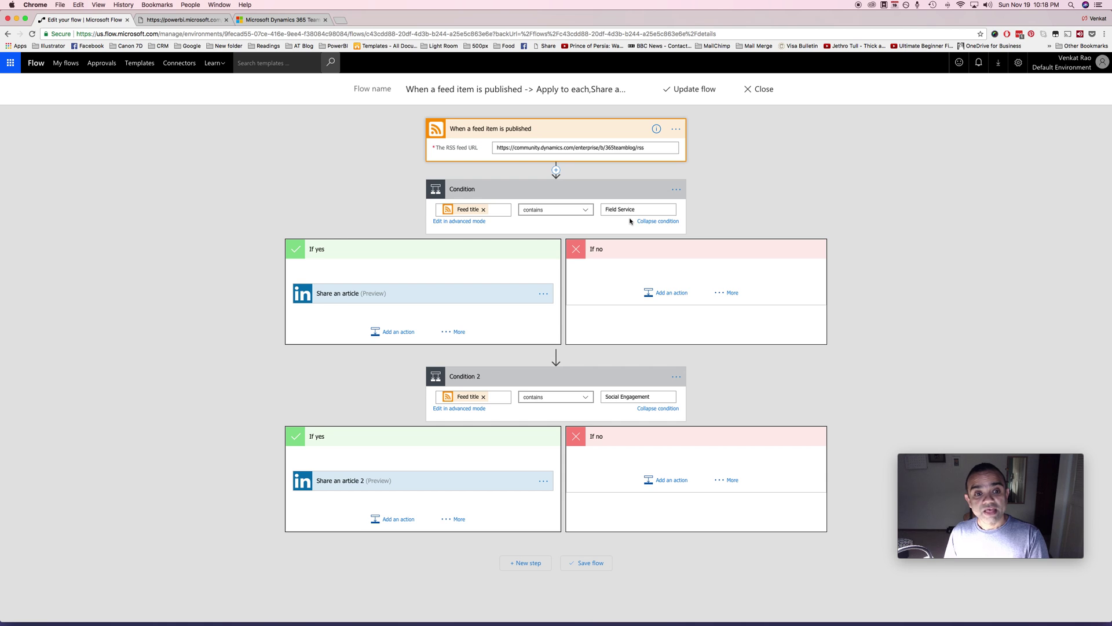
# - Expand the LinkedIn share action under the Field Service condition and examine its advanced options, including the description hashtags
pyautogui.click(359, 293)
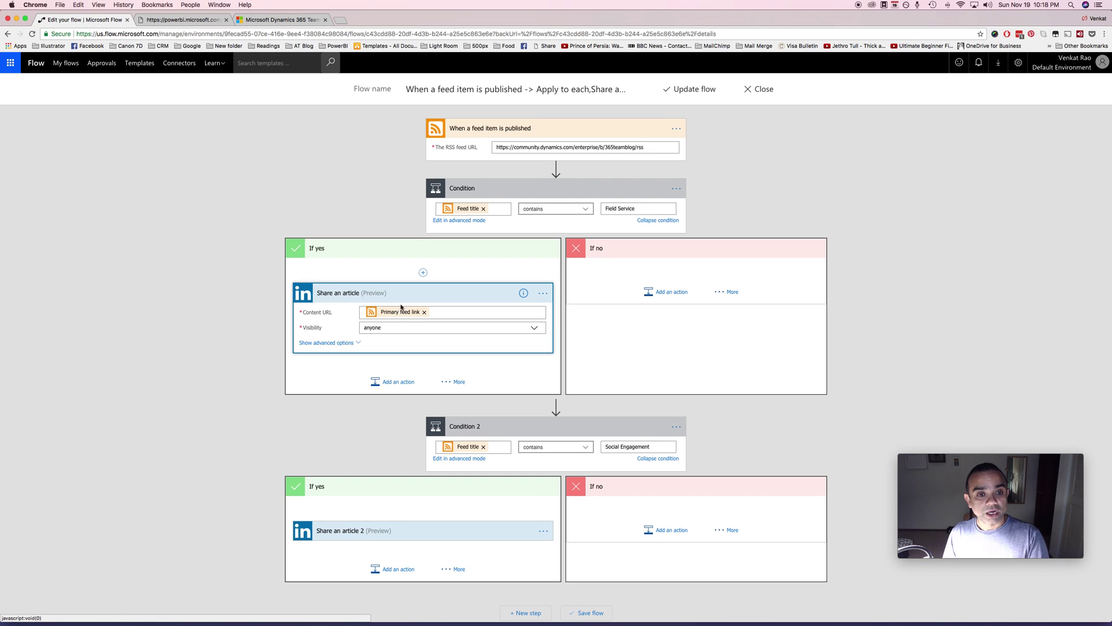
pyautogui.scroll(-1, 261, 296)
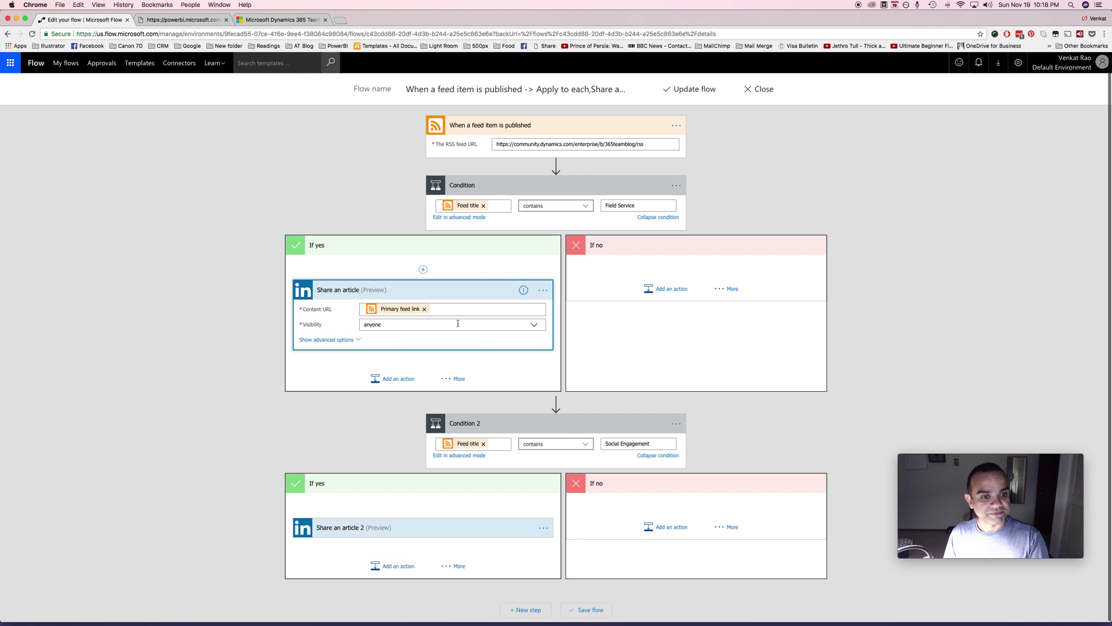
pyautogui.click(328, 340)
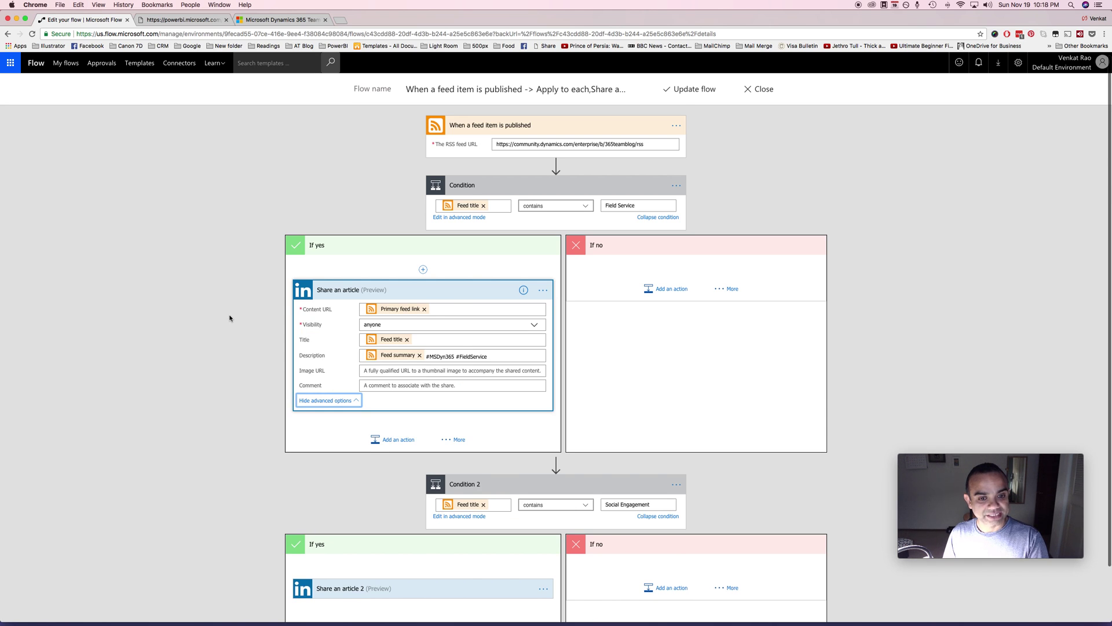
pyautogui.scroll(-1, 367, 337)
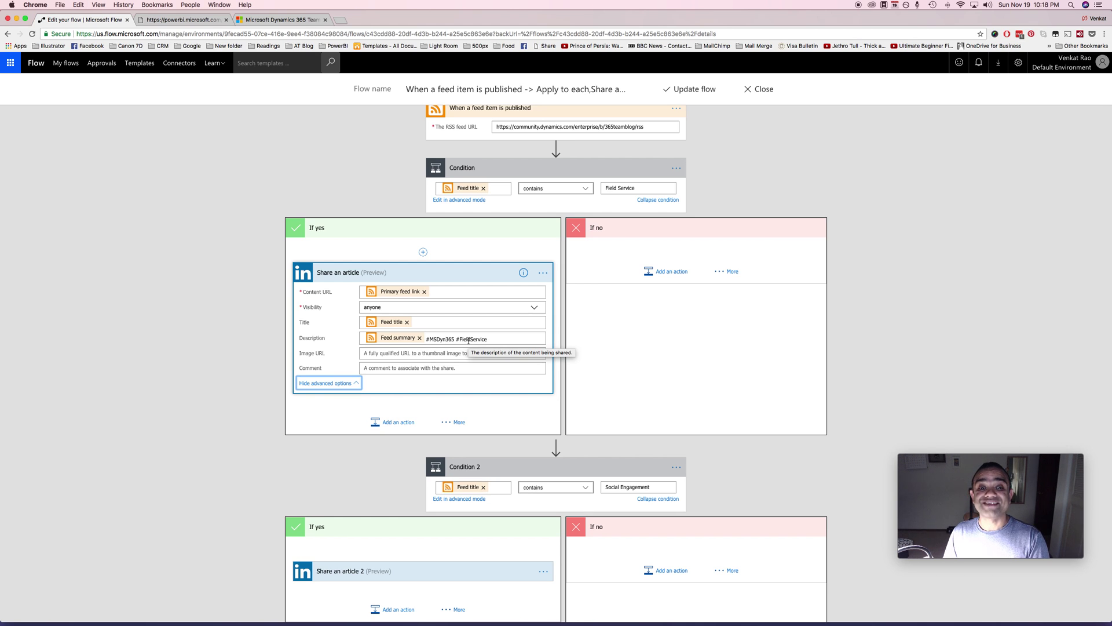
pyautogui.scroll(-3, 469, 340)
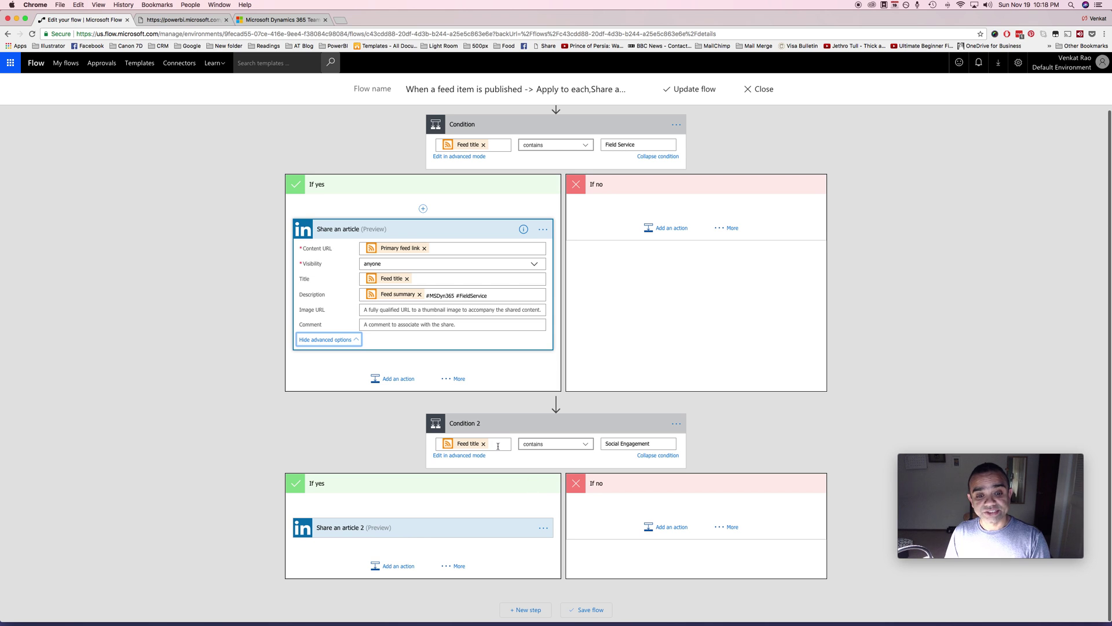
# - Expand Share an article 2 under the Social Engagement condition with its advanced options, and review both conditions and their LinkedIn actions
pyautogui.click(466, 528)
pyautogui.scroll(-3, 325, 426)
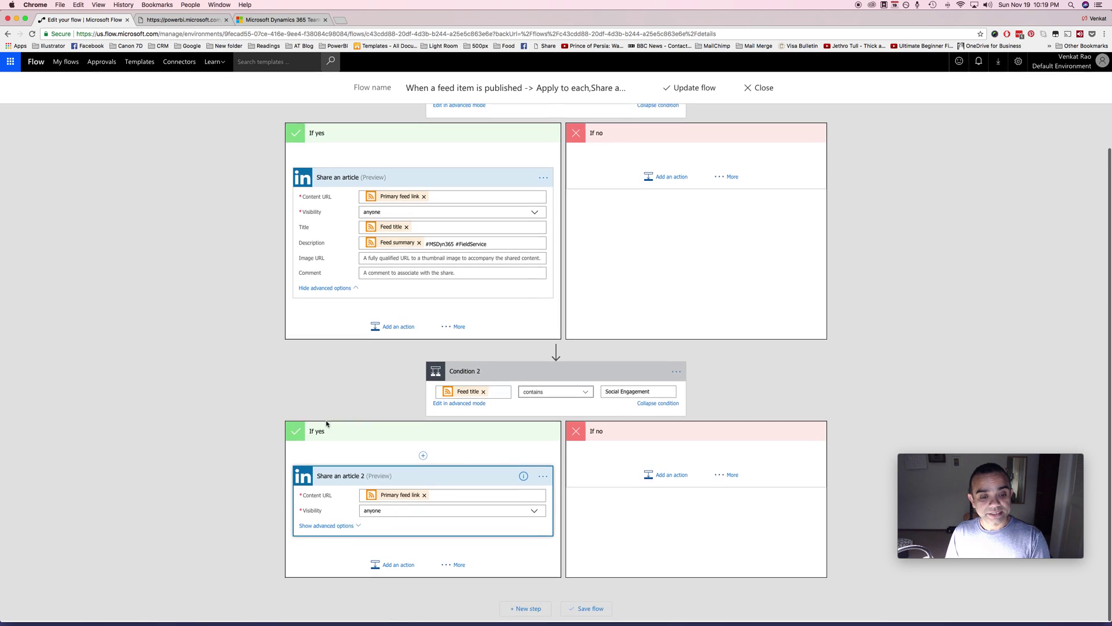
pyautogui.click(326, 526)
pyautogui.scroll(-3, 247, 437)
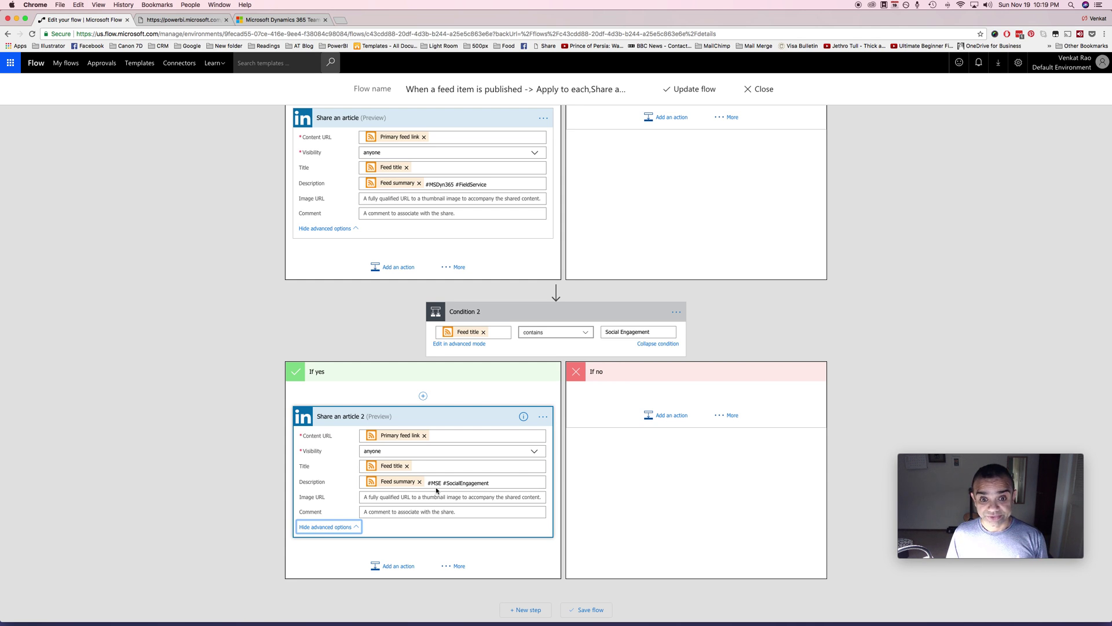
pyautogui.scroll(5, 443, 461)
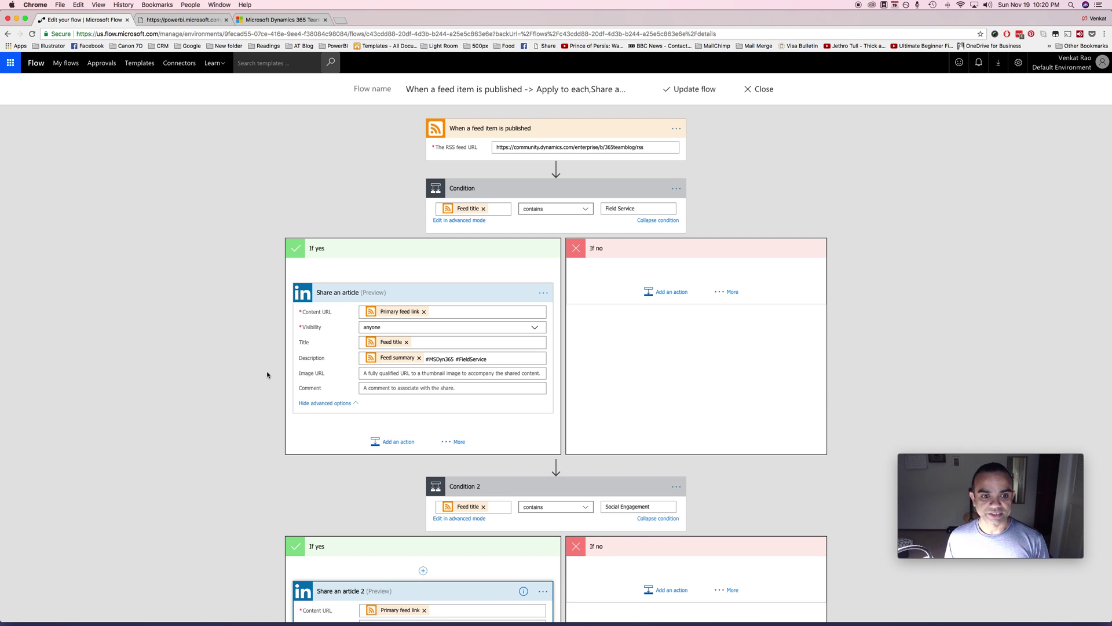
pyautogui.scroll(-5, 268, 372)
pyautogui.scroll(5, 268, 372)
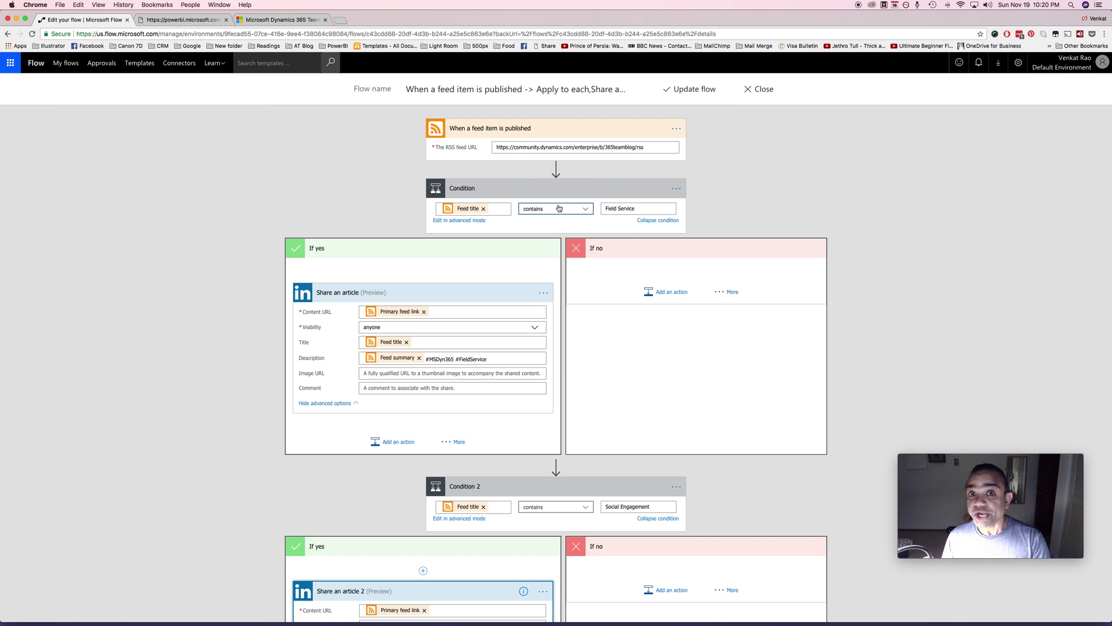
pyautogui.scroll(-1, 221, 291)
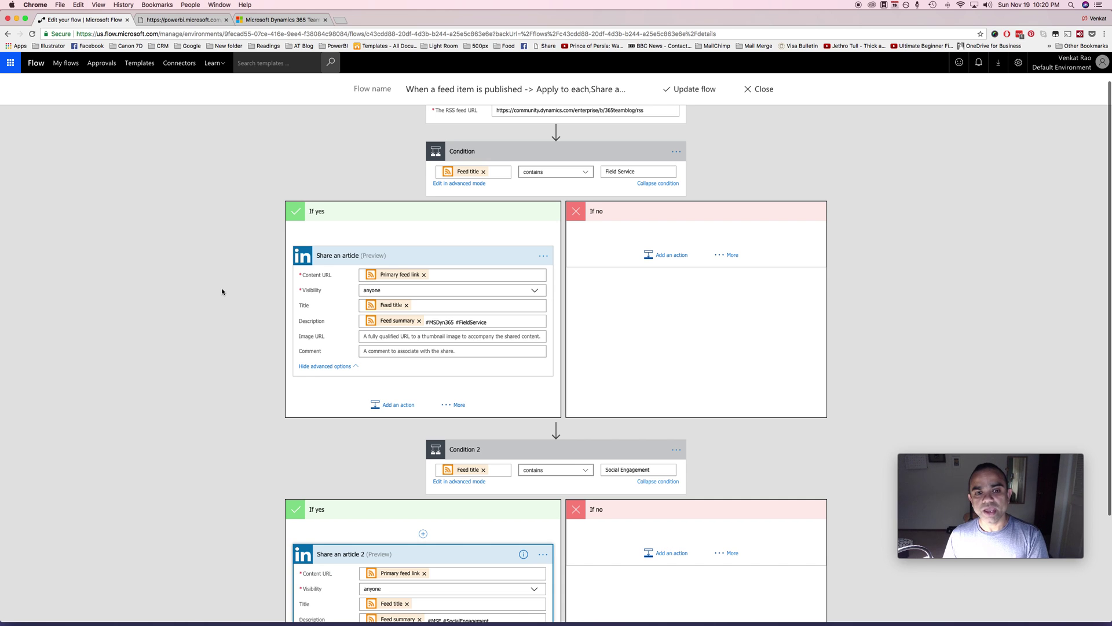
pyautogui.scroll(-1, 222, 292)
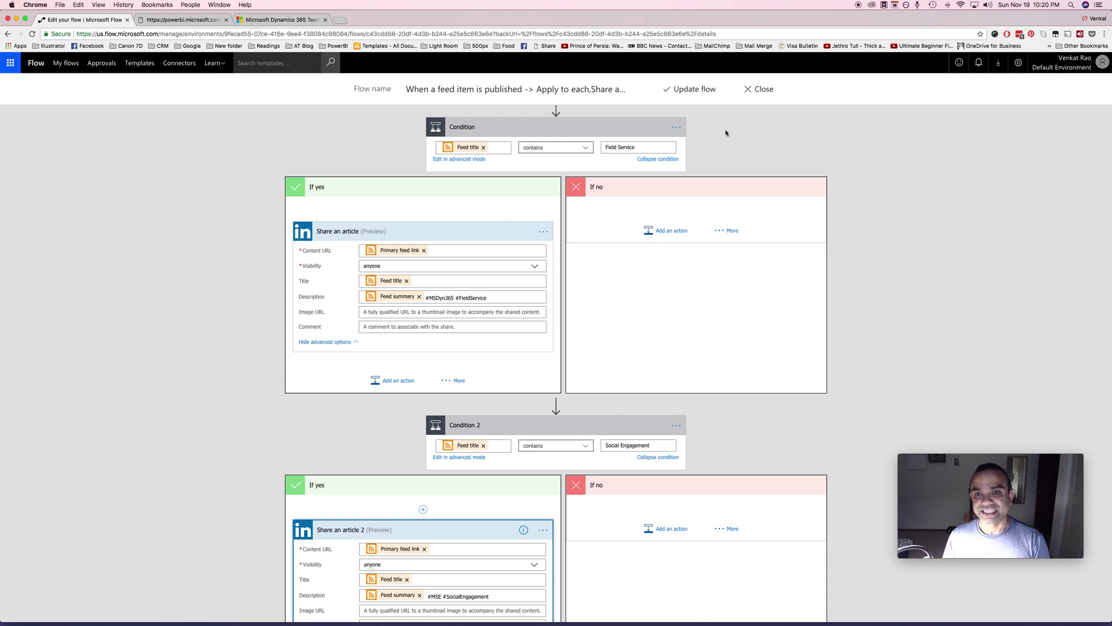
# - Stay on the page instead of discarding changes, update the flow and return to the list of flows
pyautogui.click(754, 91)
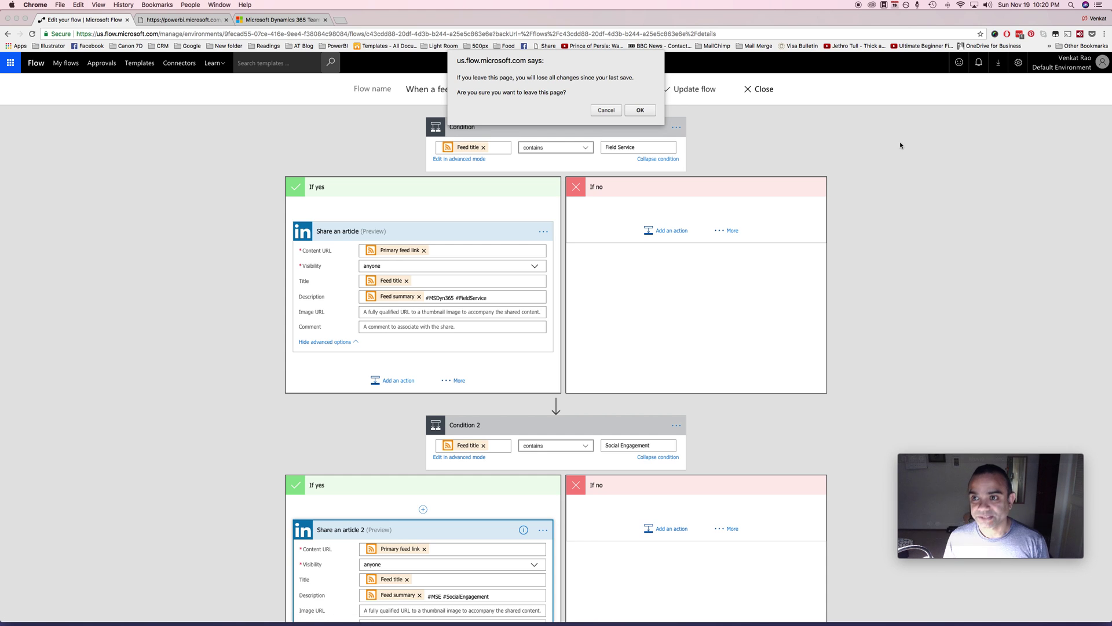
pyautogui.click(606, 110)
pyautogui.click(695, 89)
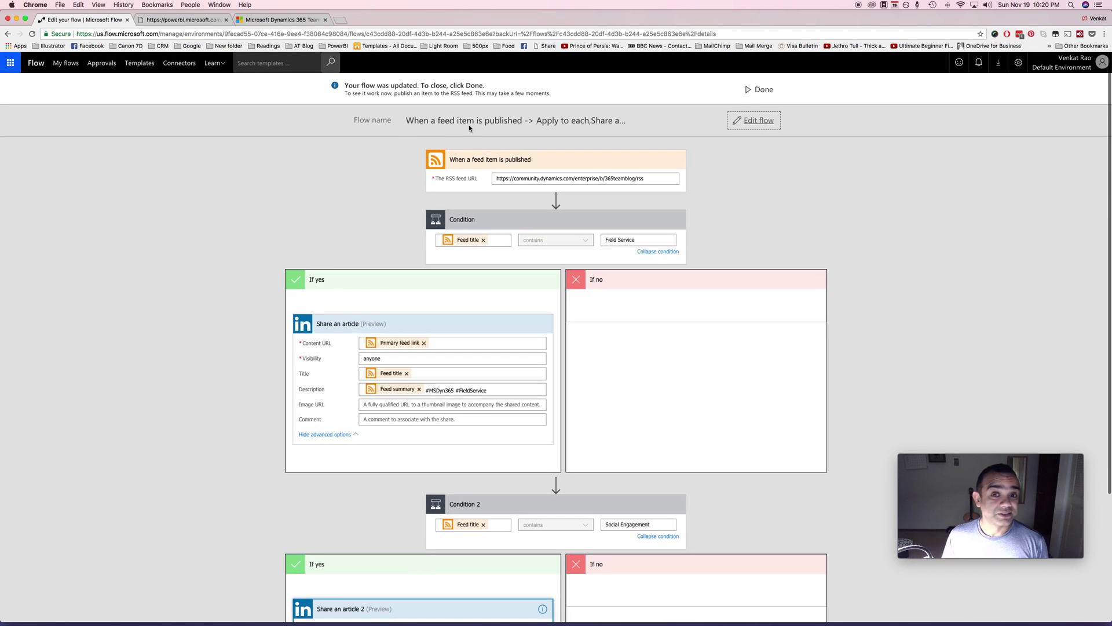
pyautogui.click(66, 63)
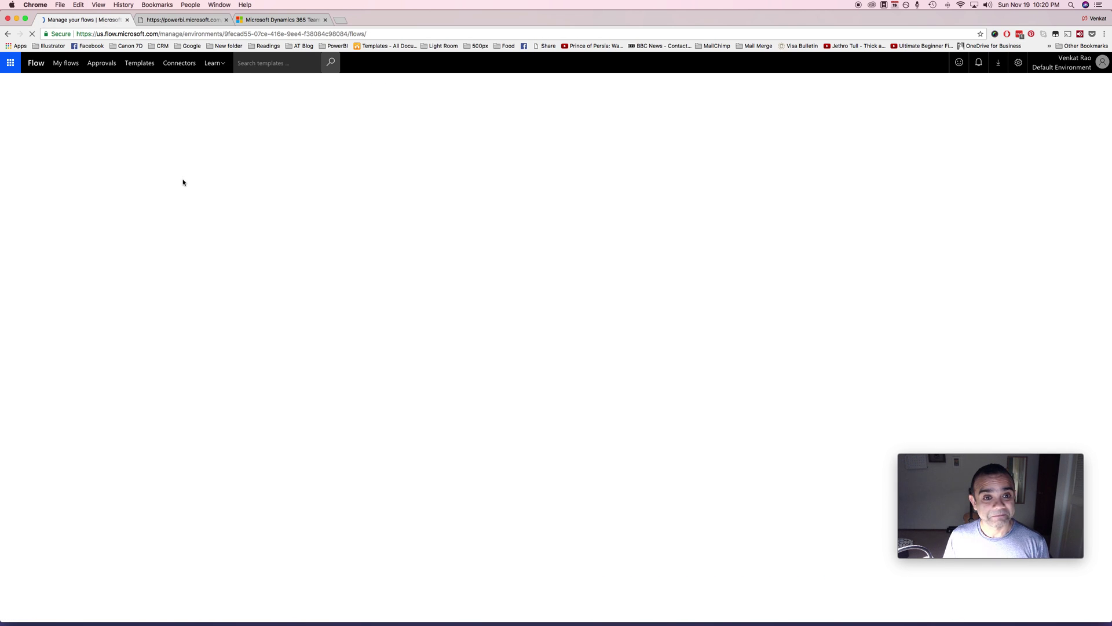